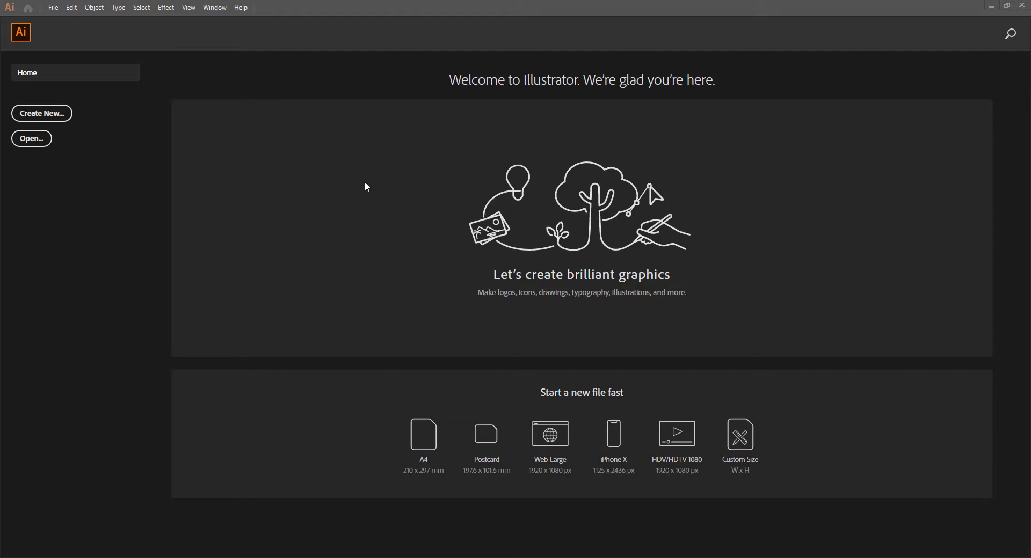
Step: Create a new A4 landscape document in millimetres, opening as Untitled-2
{"action": "left_click", "coordinate": [53, 8]}
{"action": "left_click", "coordinate": [67, 20]}
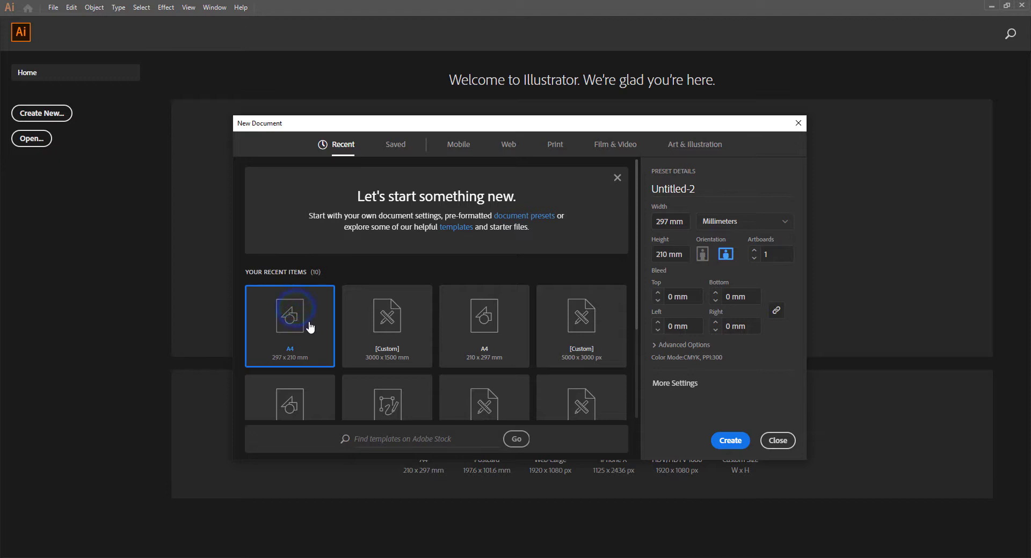
{"action": "left_click", "coordinate": [773, 228]}
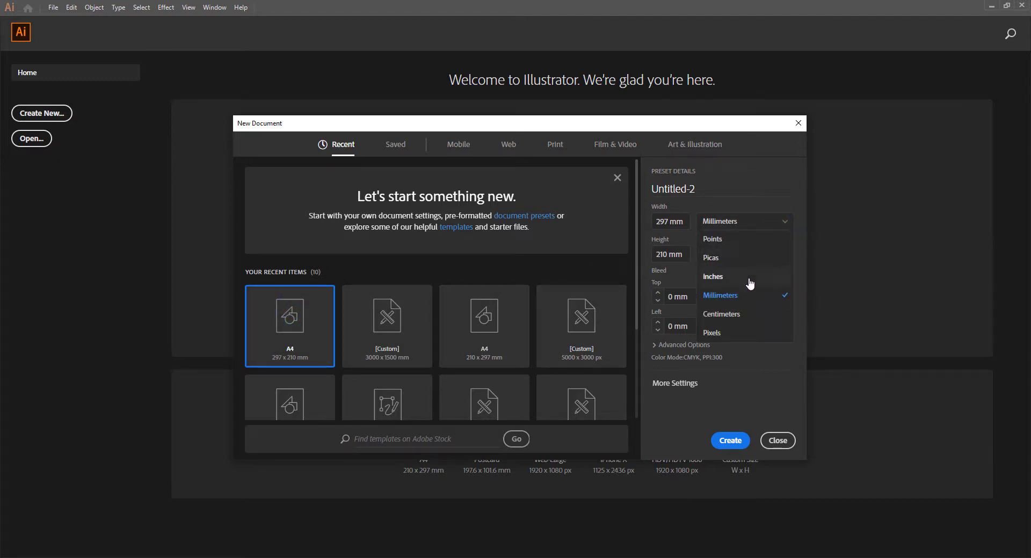
{"action": "left_click", "coordinate": [743, 296]}
{"action": "left_click", "coordinate": [727, 255]}
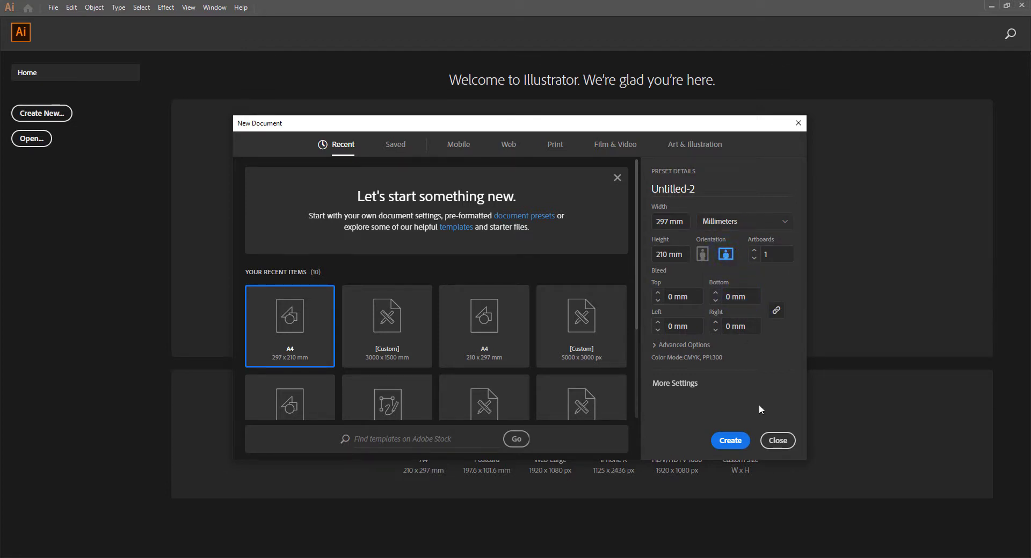
{"action": "left_click", "coordinate": [735, 441]}
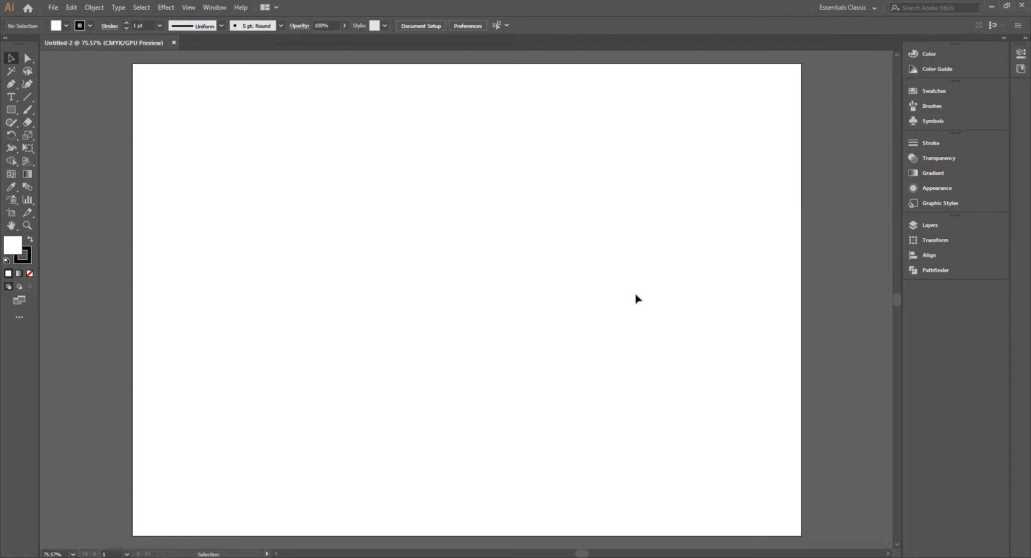
{"action": "left_click", "coordinate": [854, 9]}
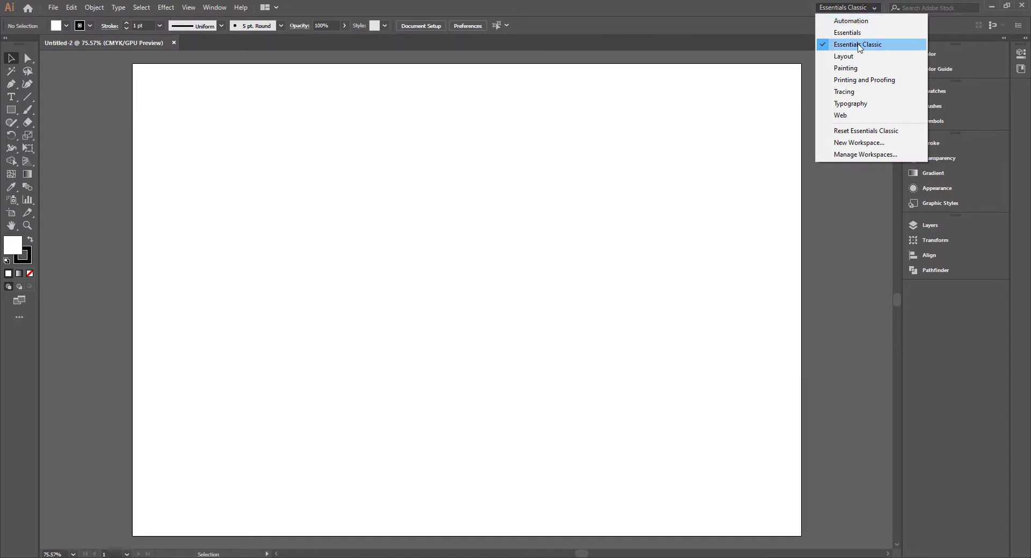
{"action": "left_click", "coordinate": [858, 46]}
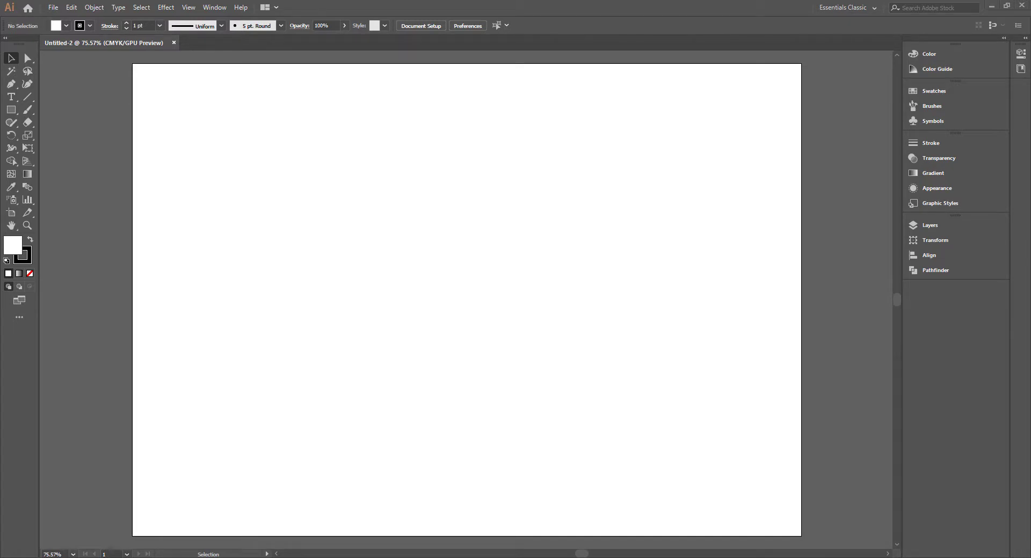
Step: Drop Asset 2.png onto the artboard and drag it to roughly the centre
{"action": "left_click_drag", "start_coordinate": [644, 363], "coordinate": [156, 271]}
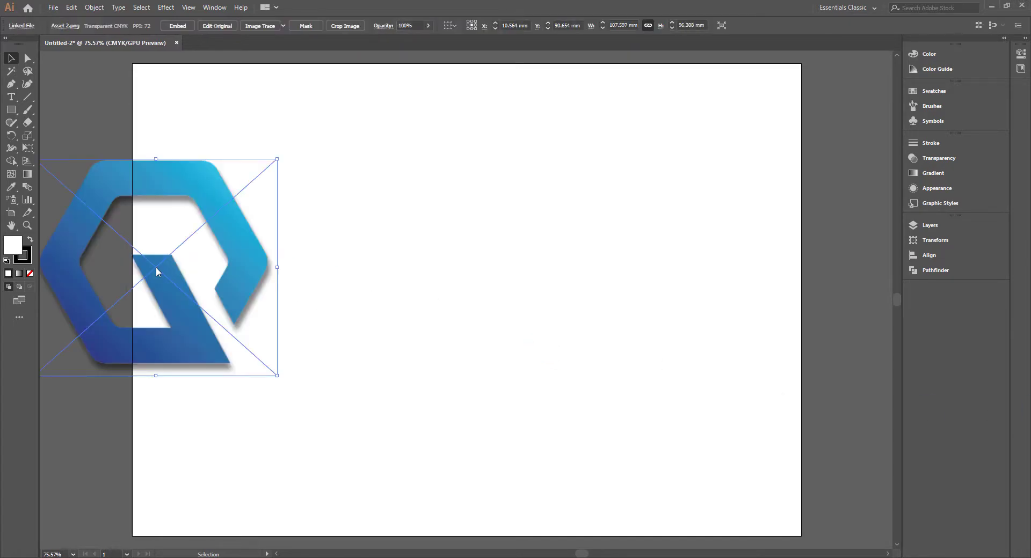
{"action": "left_click_drag", "start_coordinate": [172, 183], "coordinate": [295, 169]}
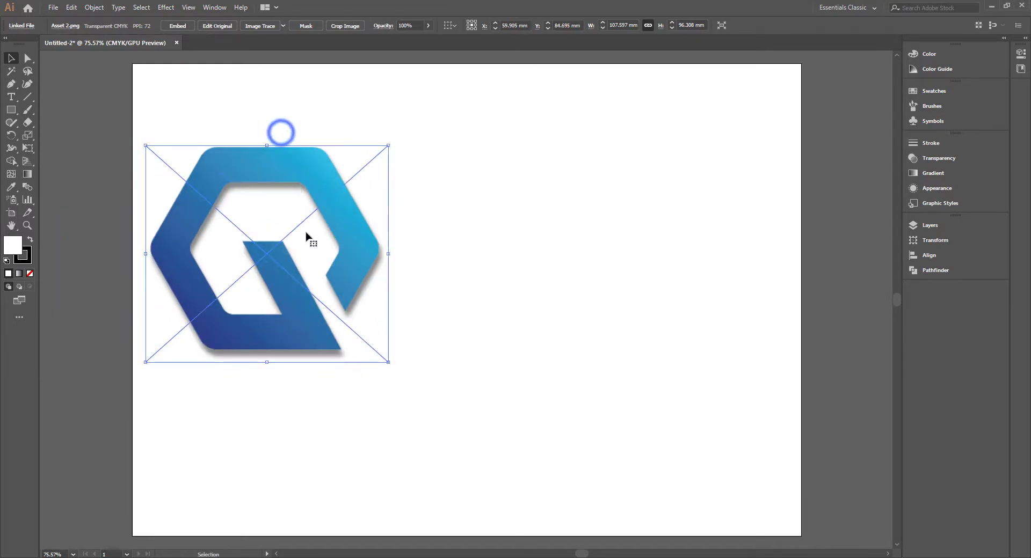
{"action": "left_click_drag", "start_coordinate": [329, 248], "coordinate": [339, 261]}
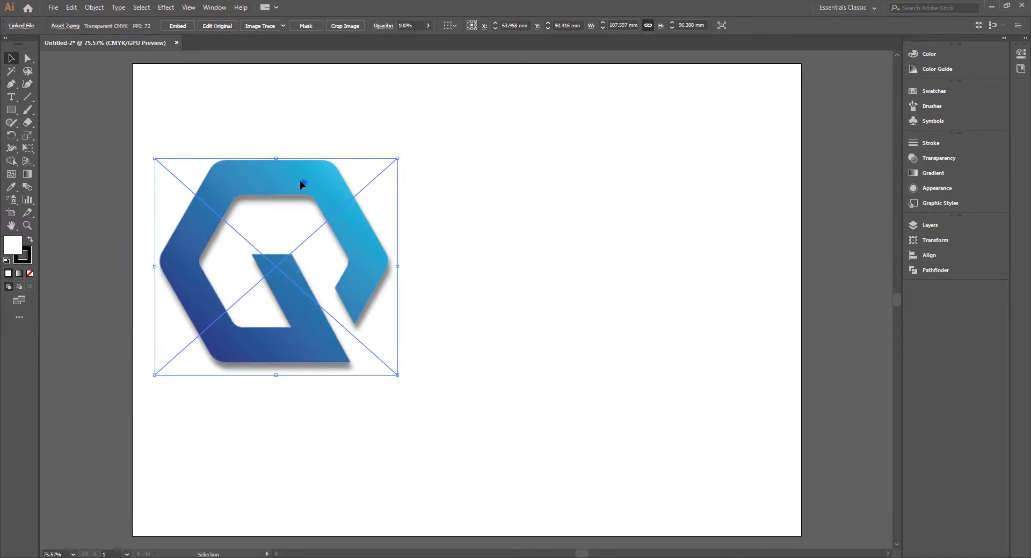
{"action": "mouse_move", "coordinate": [300, 184]}
{"action": "left_mouse_down"}
{"action": "mouse_move", "coordinate": [284, 172]}
{"action": "mouse_move", "coordinate": [290, 163]}
{"action": "left_mouse_up"}
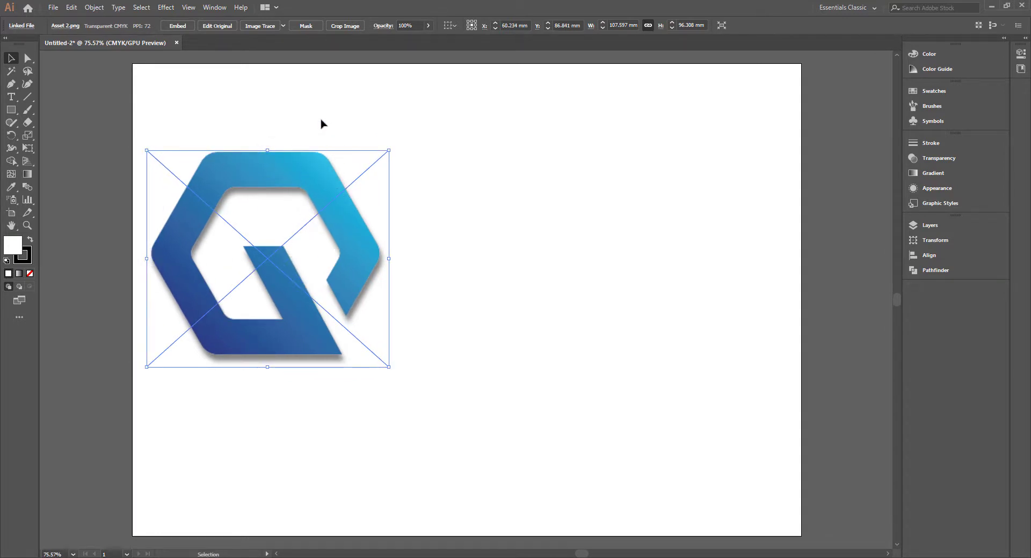
{"action": "left_click", "coordinate": [321, 122]}
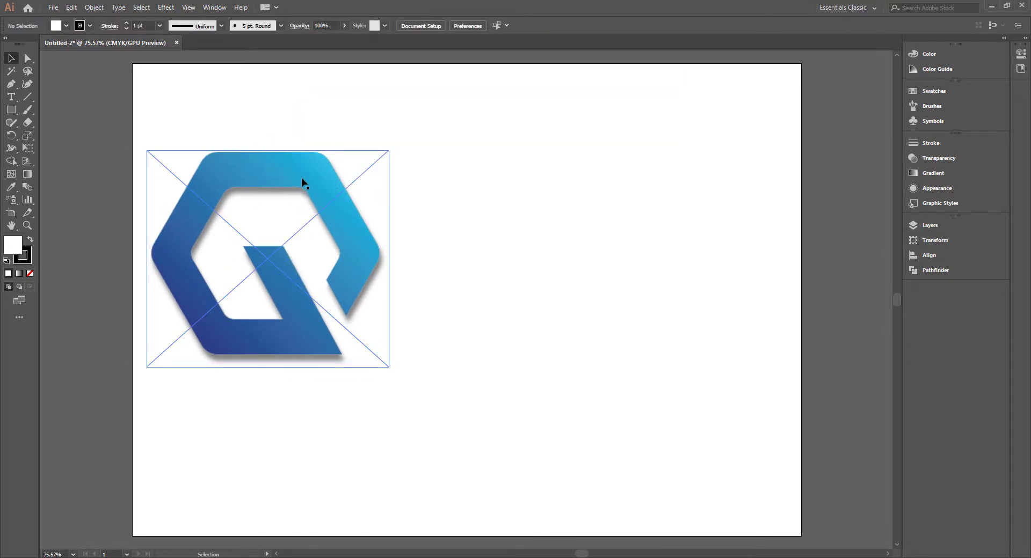
{"action": "left_click_drag", "start_coordinate": [302, 180], "coordinate": [297, 157]}
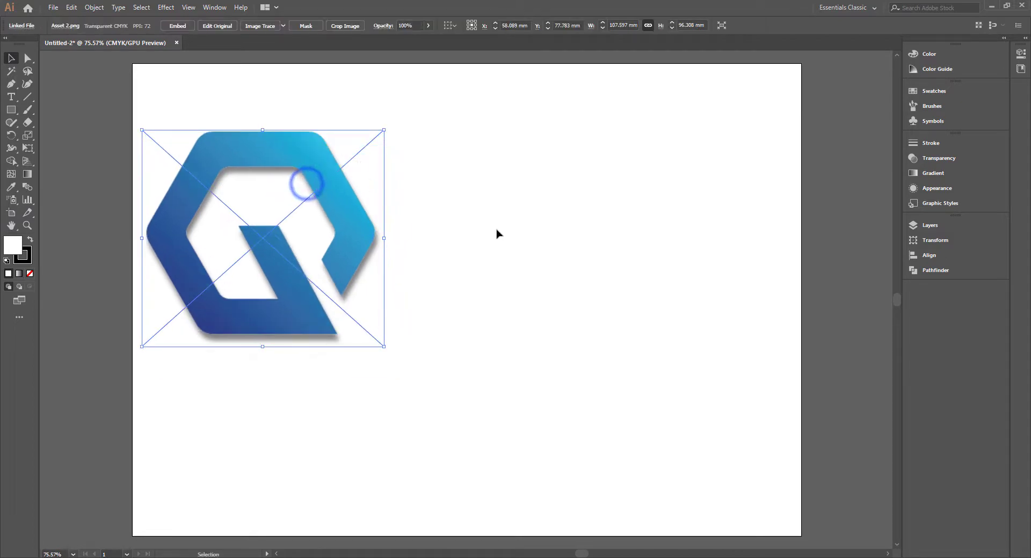
{"action": "left_click", "coordinate": [445, 198]}
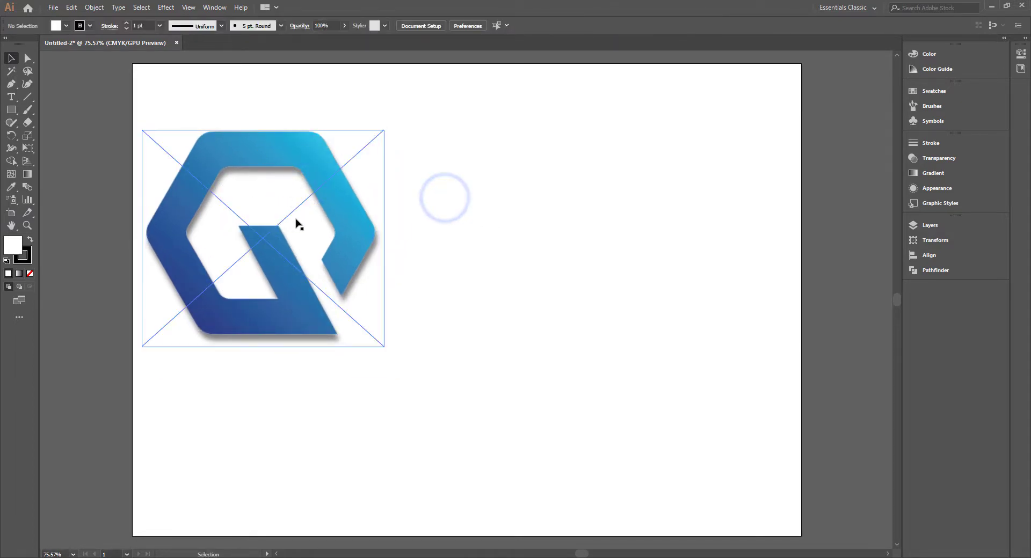
{"action": "mouse_move", "coordinate": [267, 148]}
{"action": "left_mouse_down"}
{"action": "mouse_move", "coordinate": [475, 188]}
{"action": "mouse_move", "coordinate": [445, 179]}
{"action": "mouse_move", "coordinate": [449, 196]}
{"action": "left_mouse_up"}
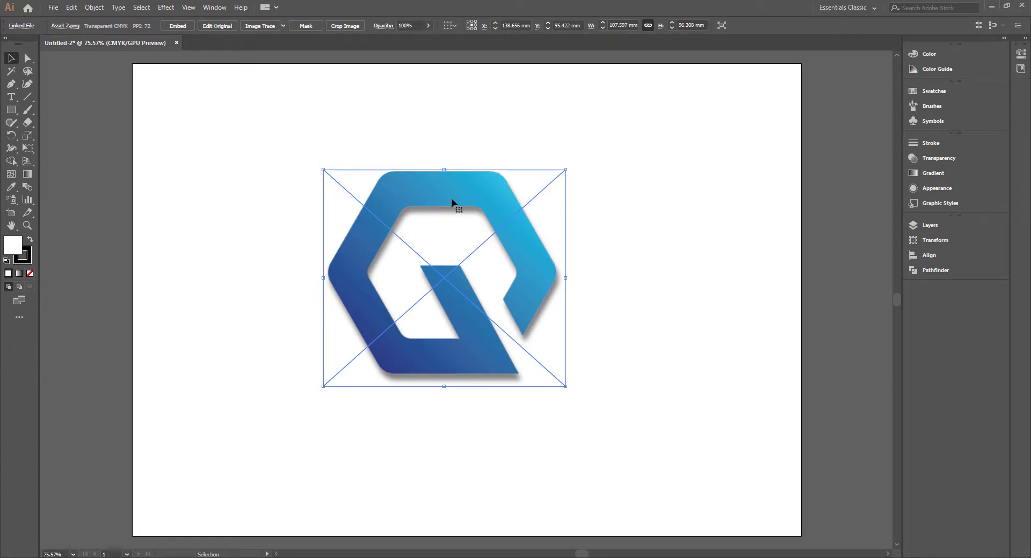
{"action": "left_click_drag", "start_coordinate": [452, 201], "coordinate": [458, 219]}
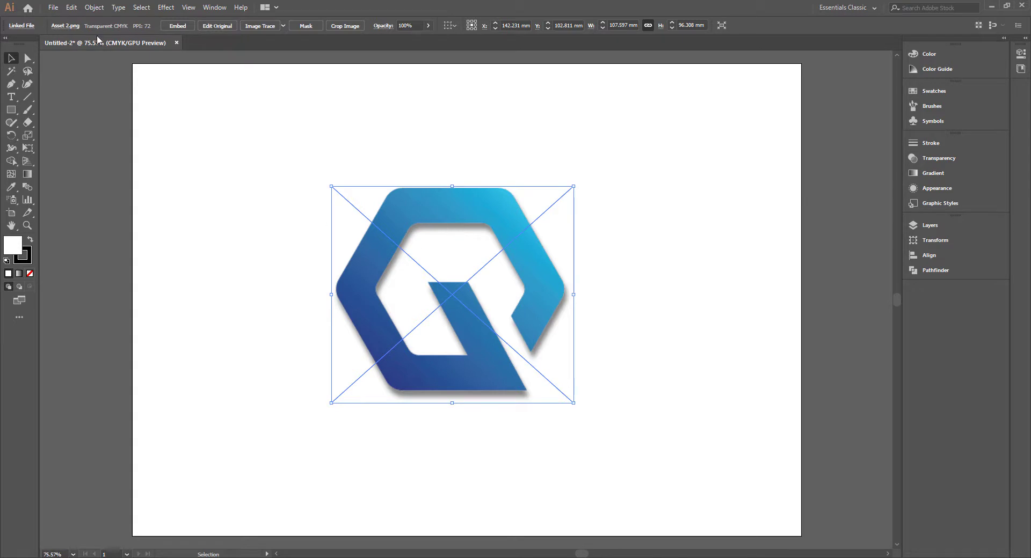
Step: Lock the Asset 2.png logo image and confirm a marquee can't select it
{"action": "left_click", "coordinate": [94, 8]}
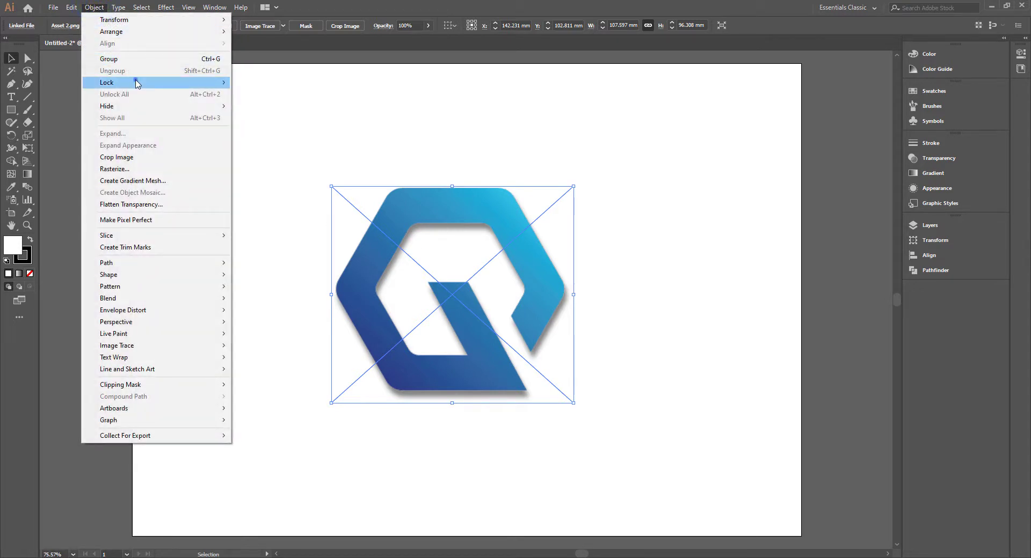
{"action": "left_click", "coordinate": [134, 82]}
{"action": "left_click", "coordinate": [269, 84]}
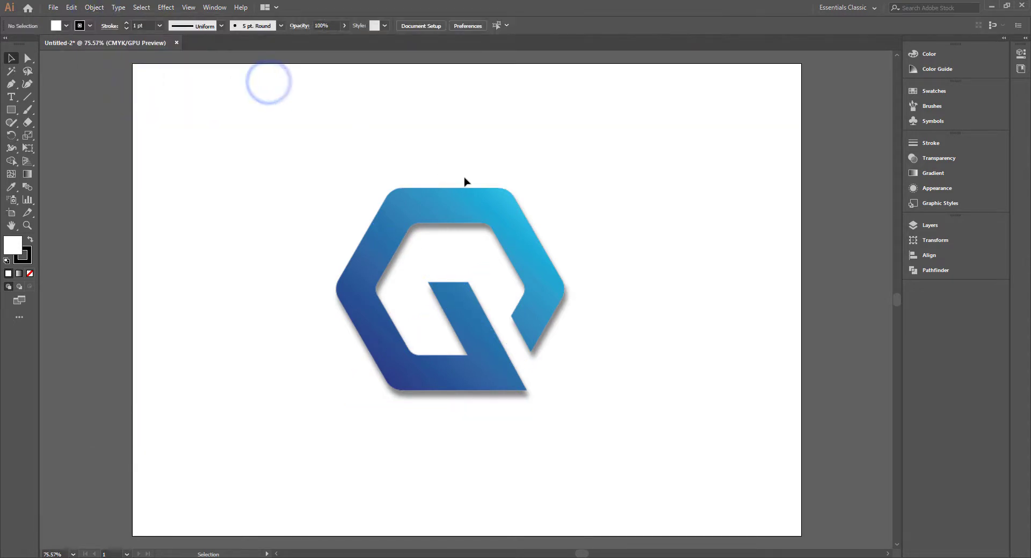
{"action": "left_click_drag", "start_coordinate": [497, 203], "coordinate": [408, 284]}
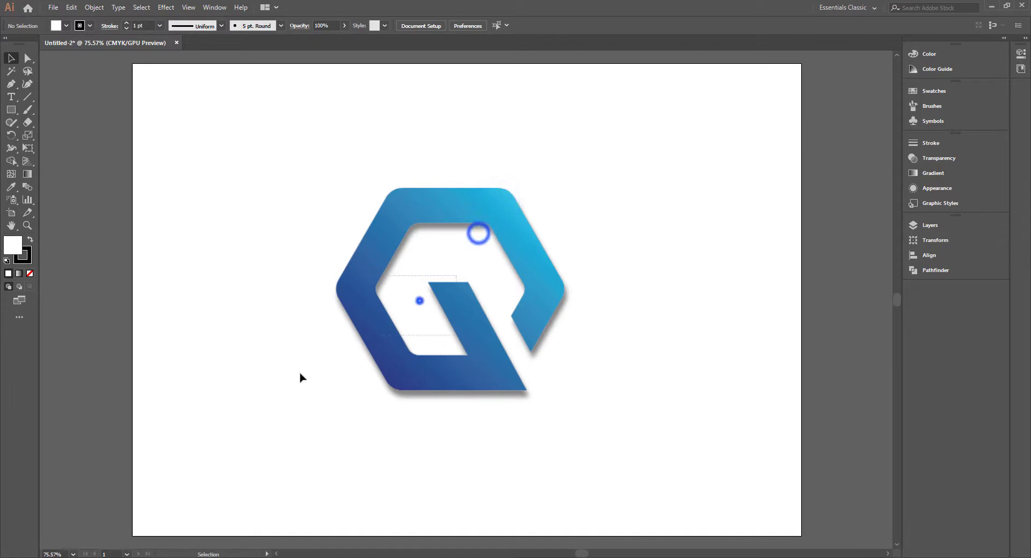
{"action": "mouse_move", "coordinate": [365, 251]}
{"action": "left_mouse_down"}
{"action": "mouse_move", "coordinate": [517, 290]}
{"action": "mouse_move", "coordinate": [408, 225]}
{"action": "left_mouse_up"}
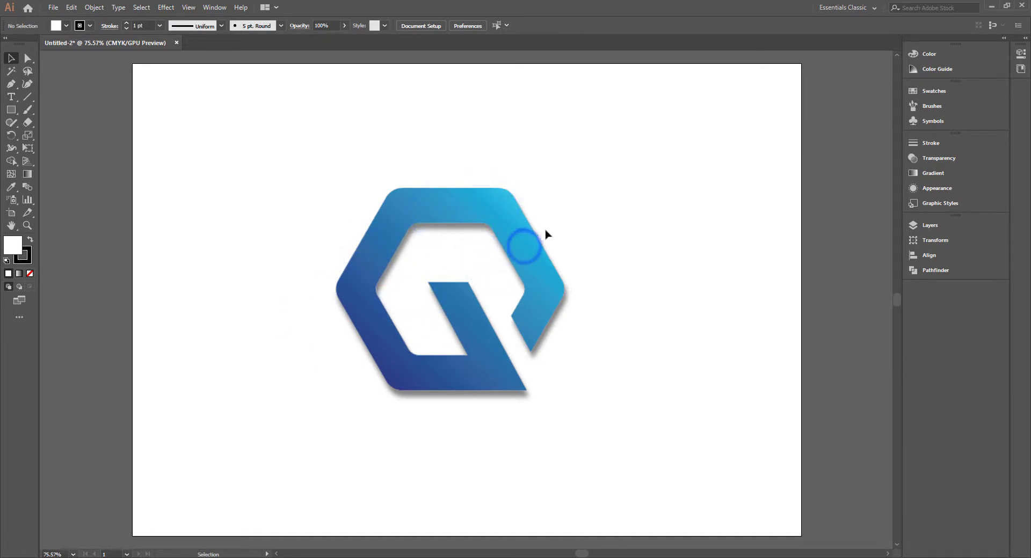
{"action": "left_click", "coordinate": [574, 203]}
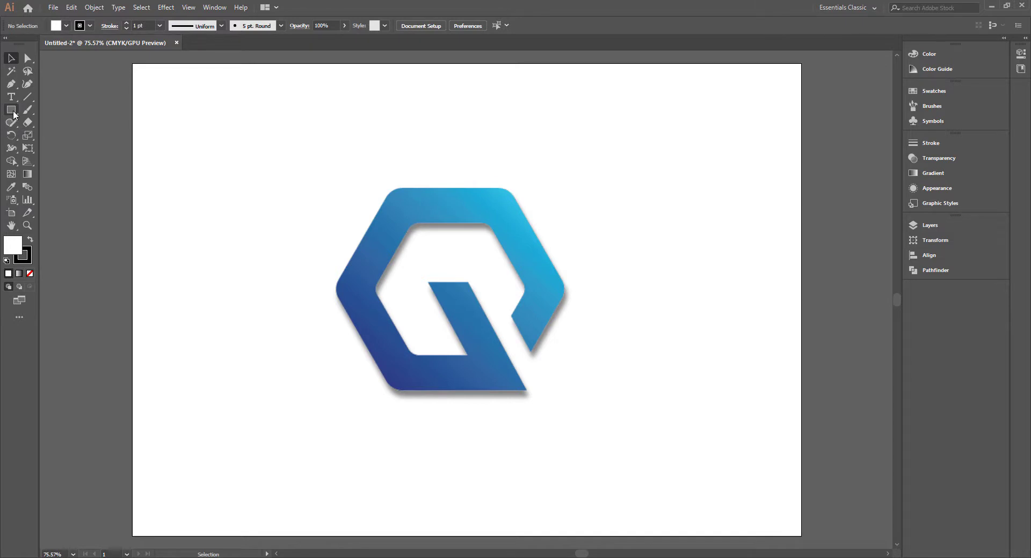
Step: Choose the Polygon tool and enter 6 sides and a 20 mm radius
{"action": "left_click", "coordinate": [13, 114]}
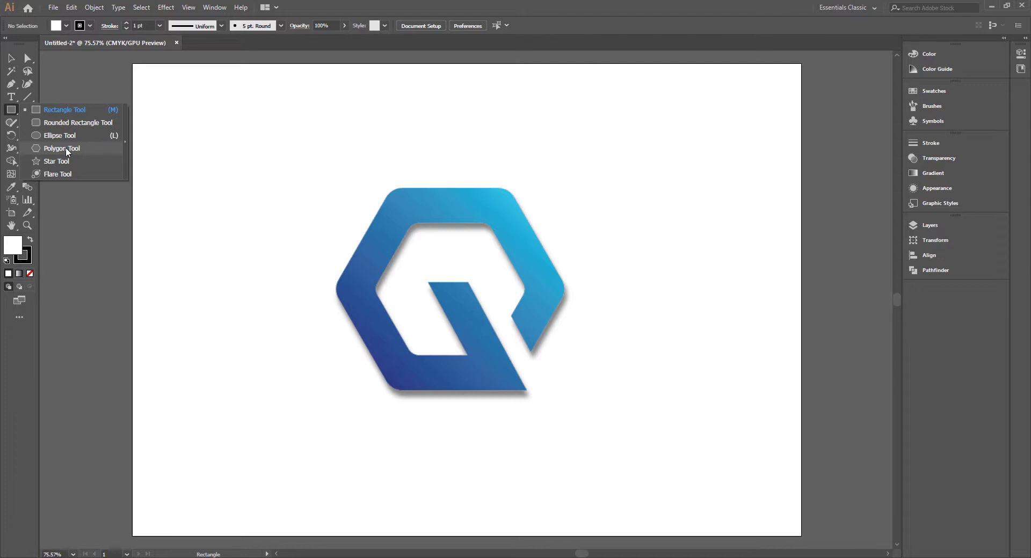
{"action": "left_click", "coordinate": [67, 152]}
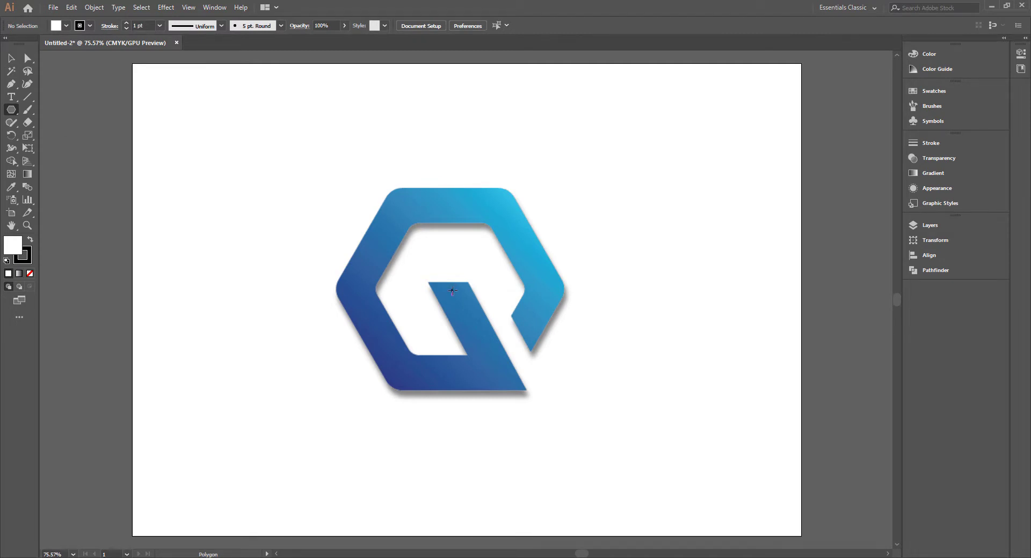
{"action": "left_click", "coordinate": [452, 290]}
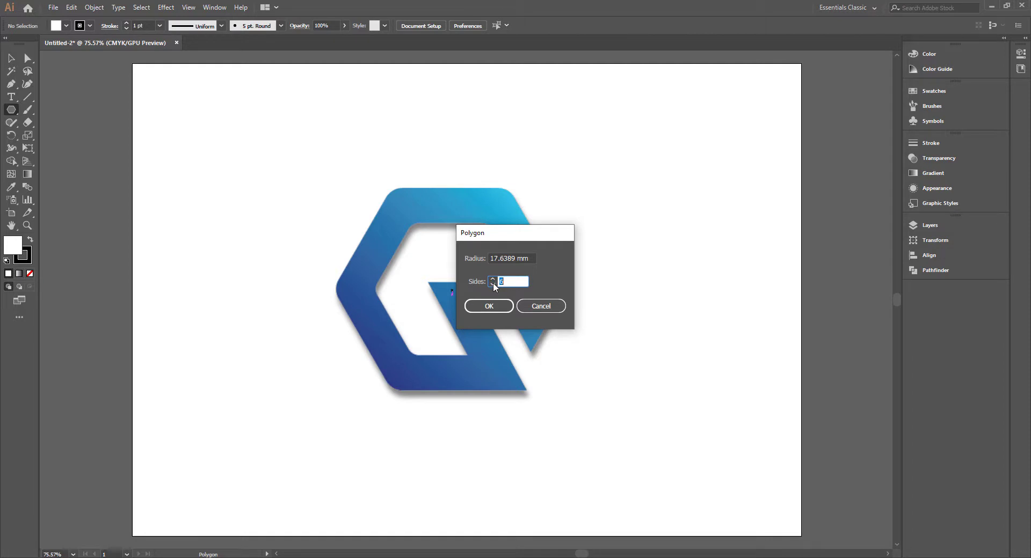
{"action": "left_click", "coordinate": [493, 281]}
{"action": "left_click", "coordinate": [493, 280]}
{"action": "double_click", "coordinate": [519, 283]}
{"action": "double_click", "coordinate": [519, 258]}
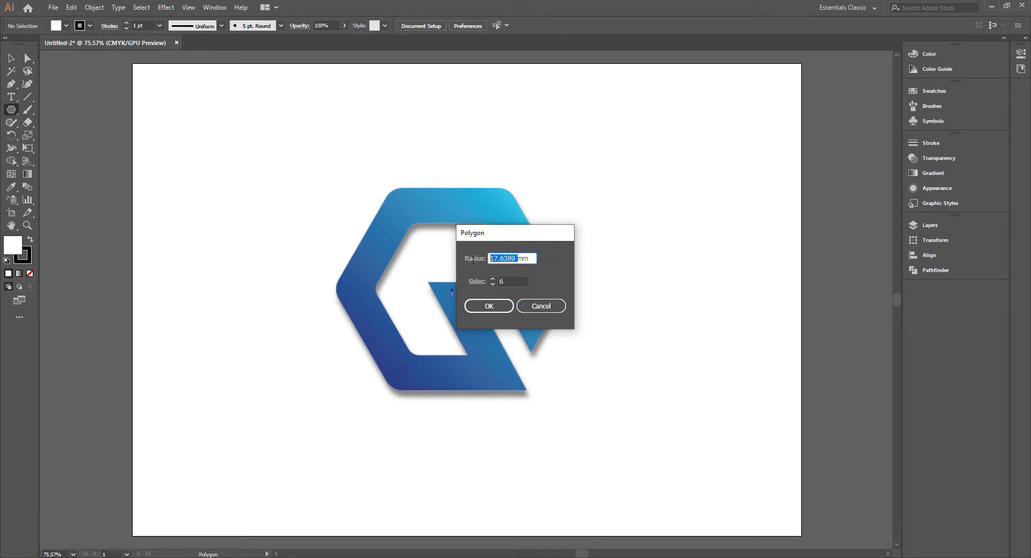
{"action": "type", "text": "20"}
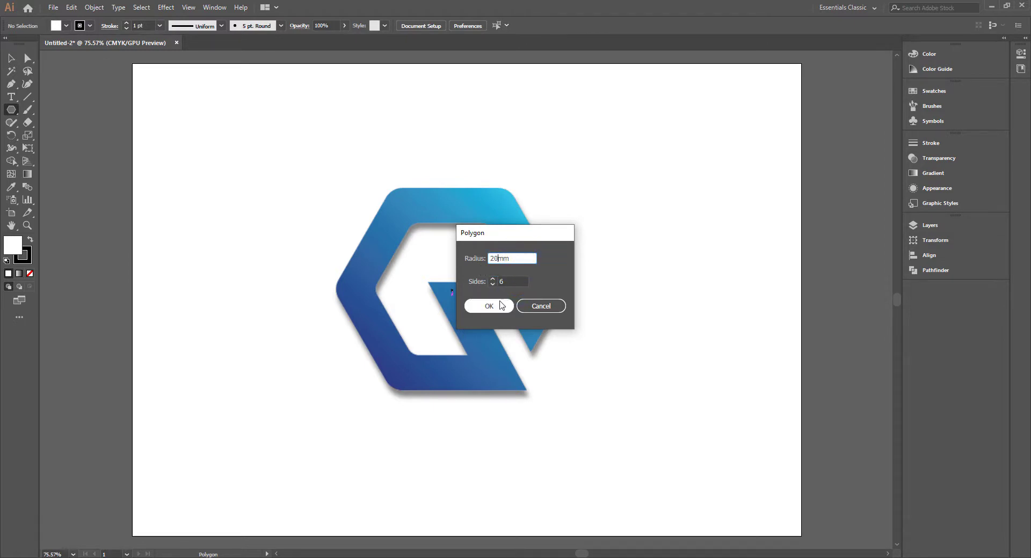
Step: Create the hexagon with no fill and scale it to about 102.79 × 89.02 mm
{"action": "left_click", "coordinate": [501, 310]}
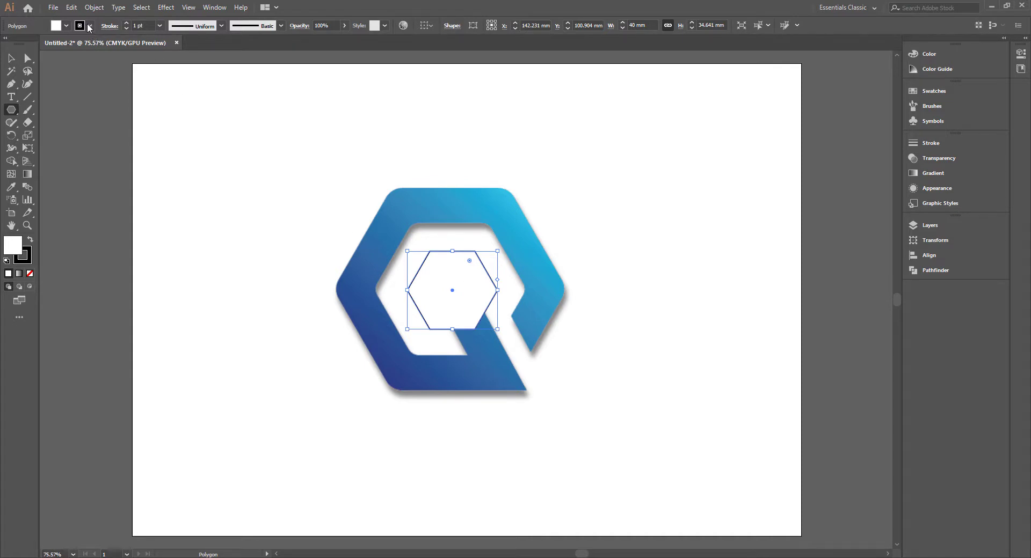
{"action": "left_click", "coordinate": [66, 26]}
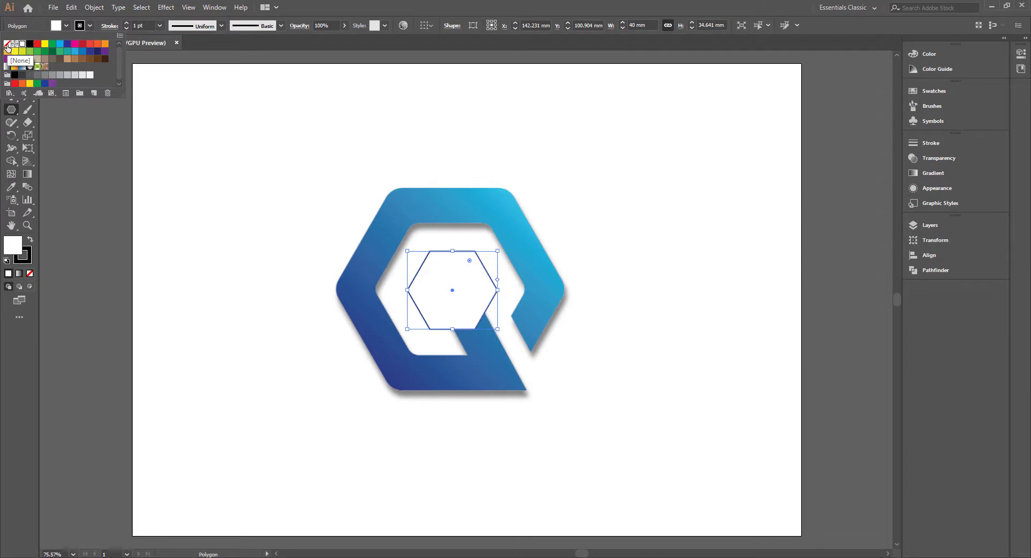
{"action": "left_click", "coordinate": [8, 47]}
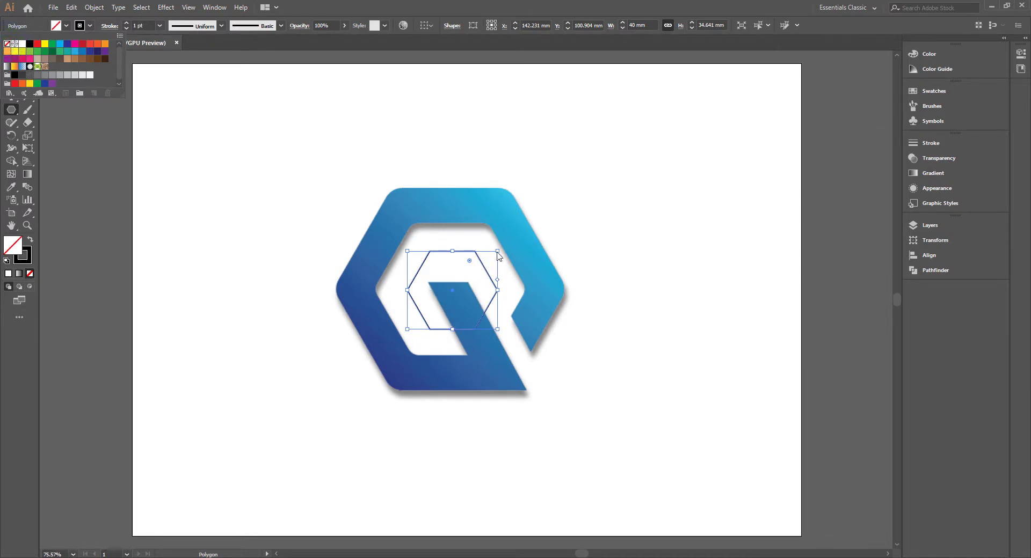
{"action": "left_click", "coordinate": [497, 252]}
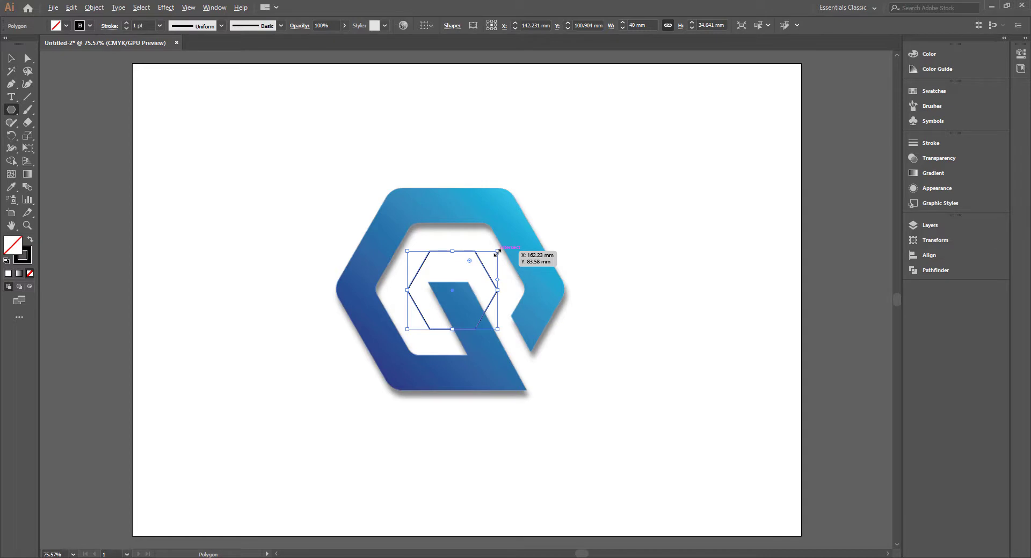
{"action": "left_click_drag", "start_coordinate": [496, 252], "coordinate": [569, 161]}
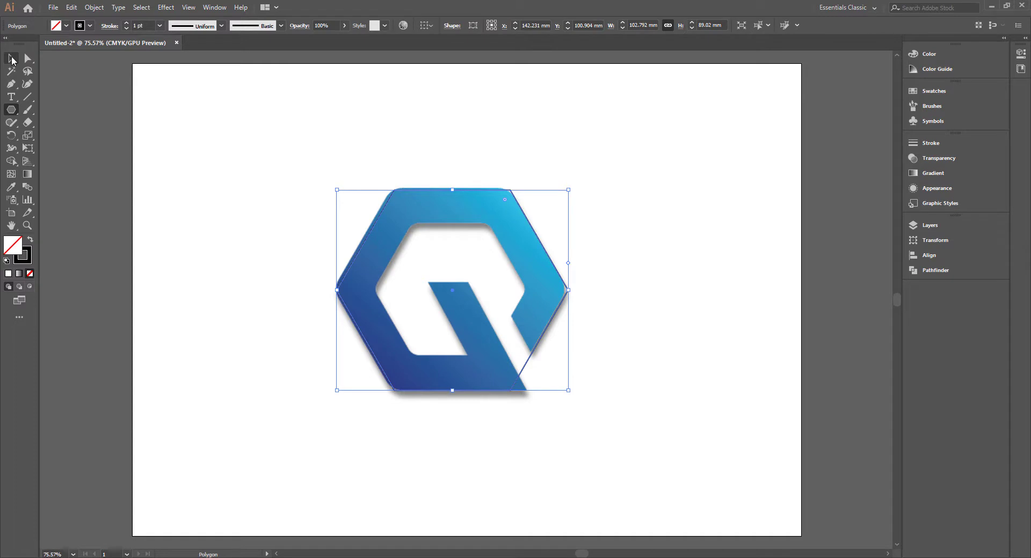
Step: Nudge the hexagon outline with arrow keys to sit exactly on the logo's outer edge
{"action": "left_click", "coordinate": [12, 59]}
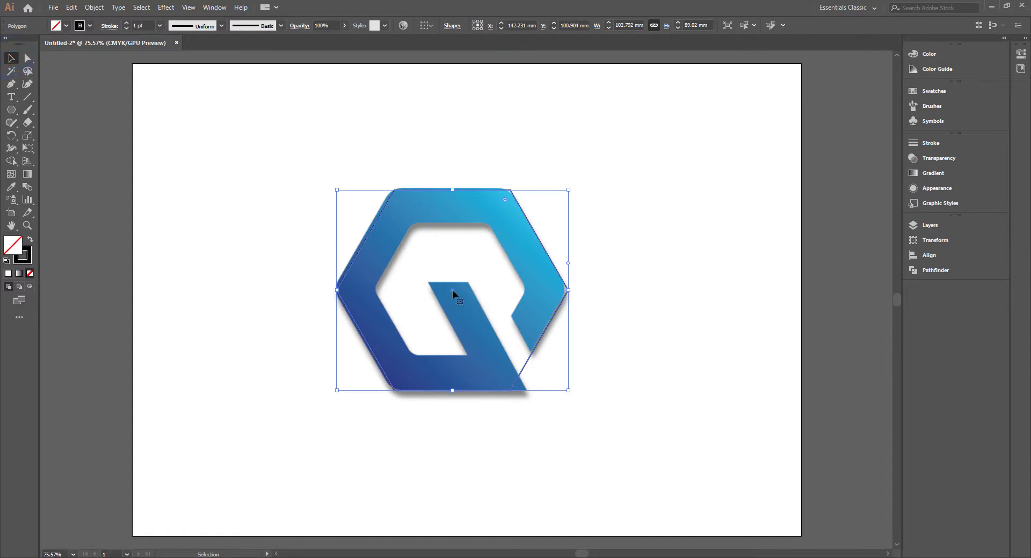
{"action": "left_click_drag", "start_coordinate": [452, 290], "coordinate": [449, 289]}
{"action": "key", "text": "Right"}
{"action": "key", "text": "Right"}
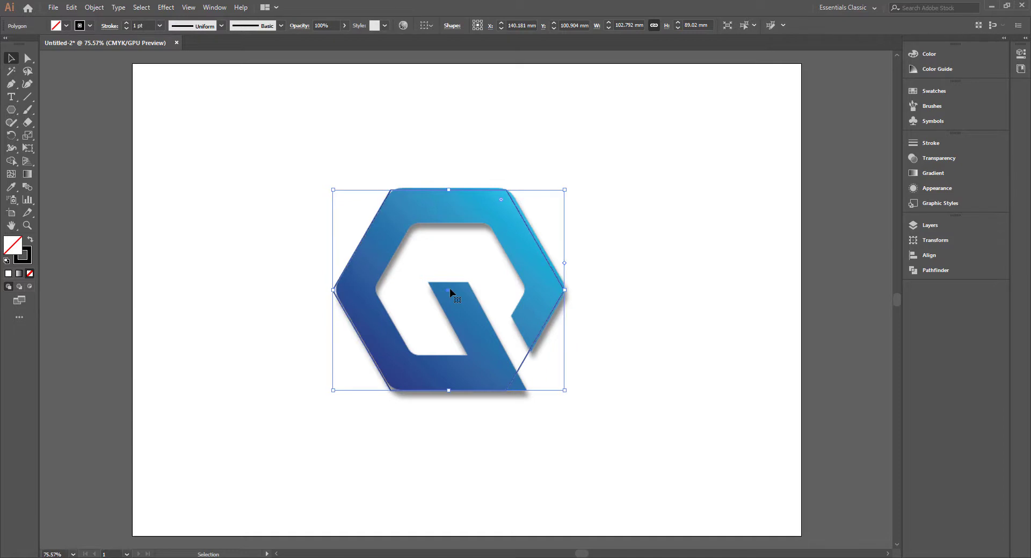
{"action": "key", "text": "Right"}
{"action": "key", "text": "Up"}
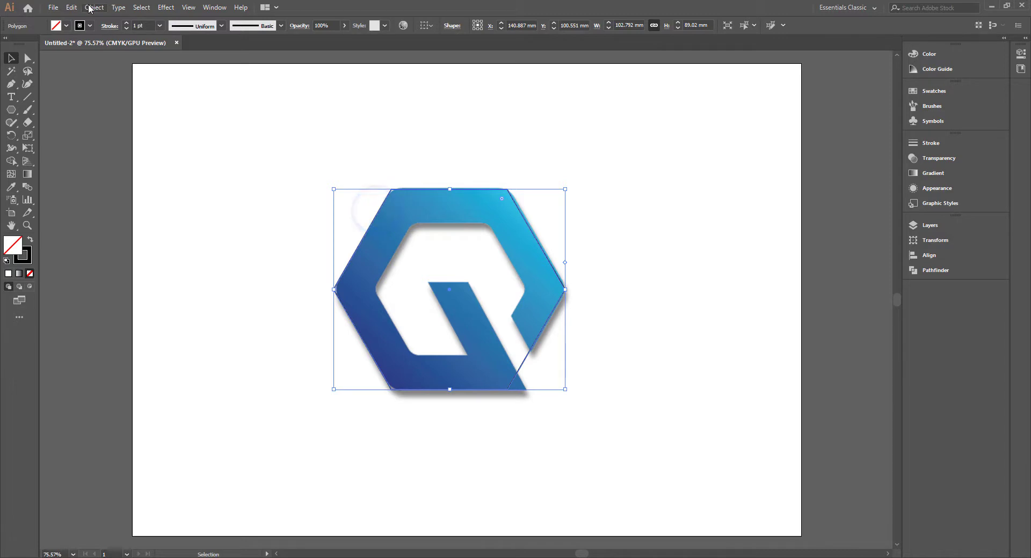
Step: Copy and paste the hexagon in front, shrinking the copy to about 67.82 × 58.73 mm
{"action": "left_click", "coordinate": [71, 7]}
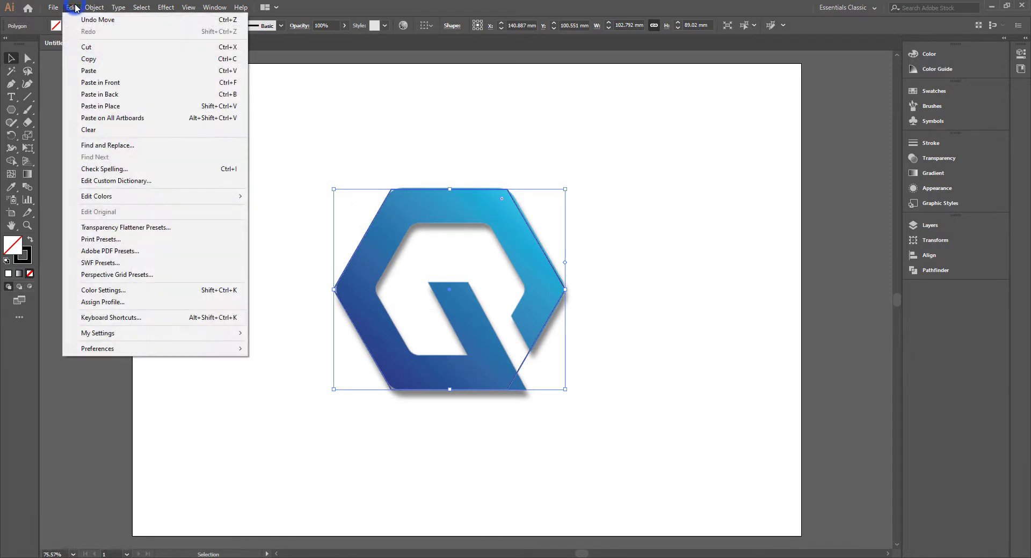
{"action": "left_click", "coordinate": [89, 59]}
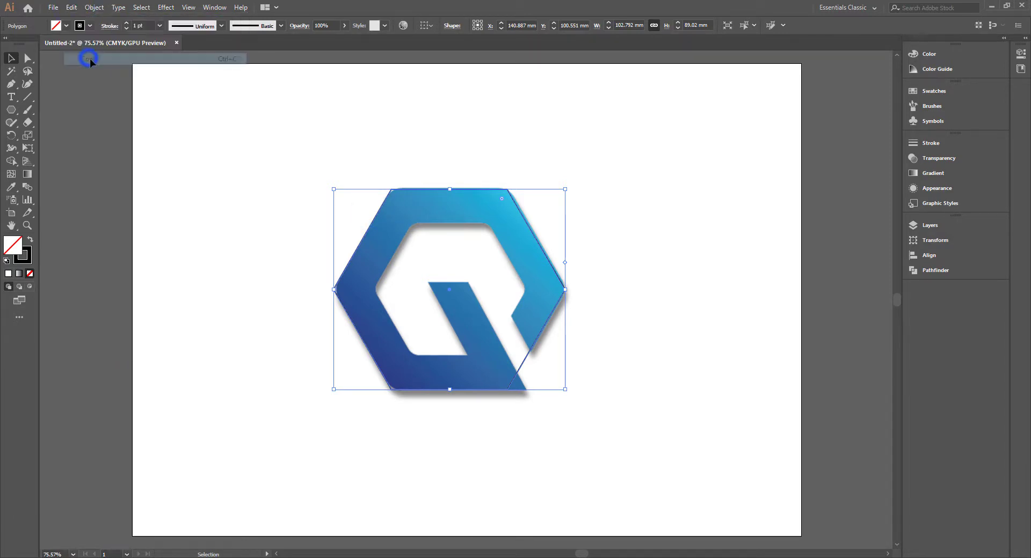
{"action": "left_click", "coordinate": [71, 7]}
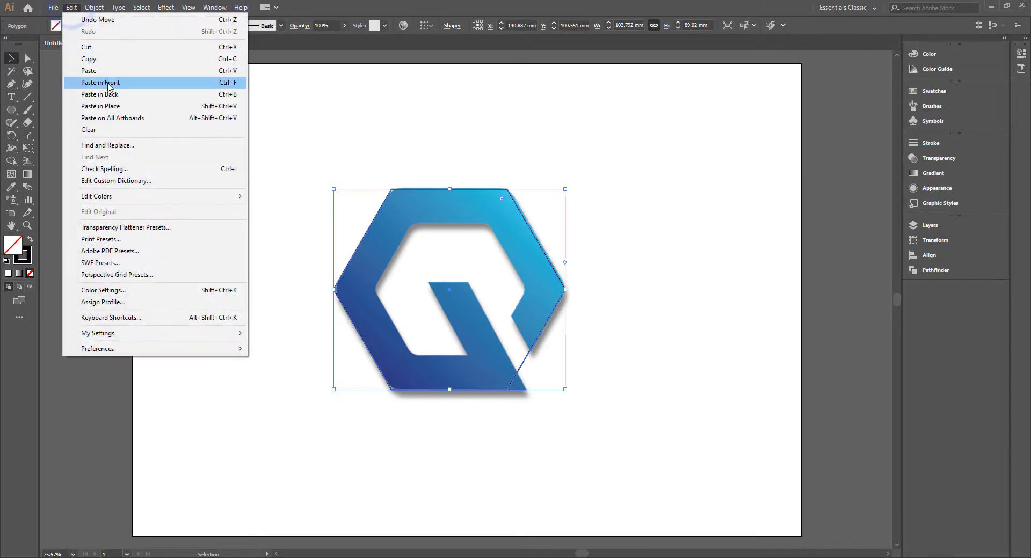
{"action": "left_click", "coordinate": [109, 84]}
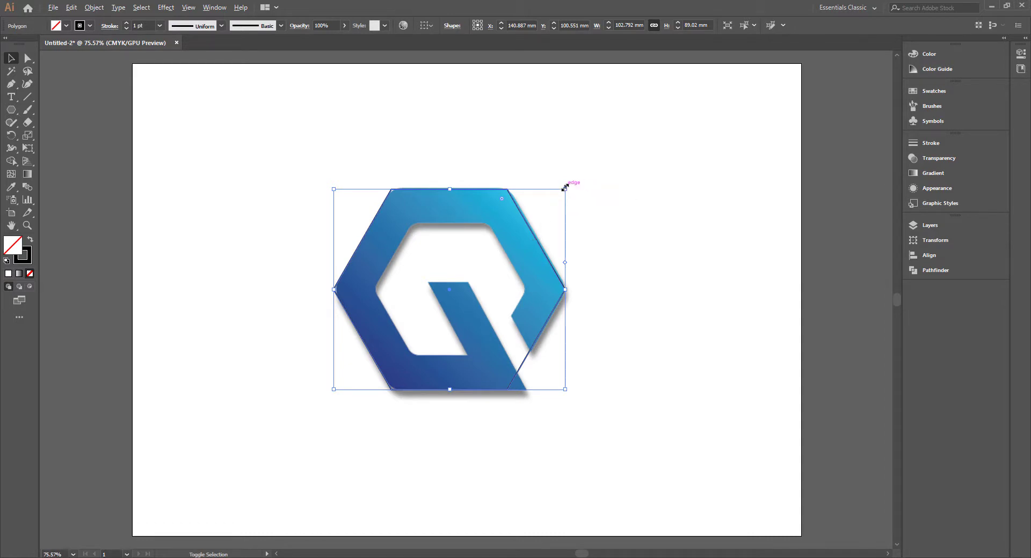
{"action": "left_click_drag", "start_coordinate": [564, 187], "coordinate": [527, 209]}
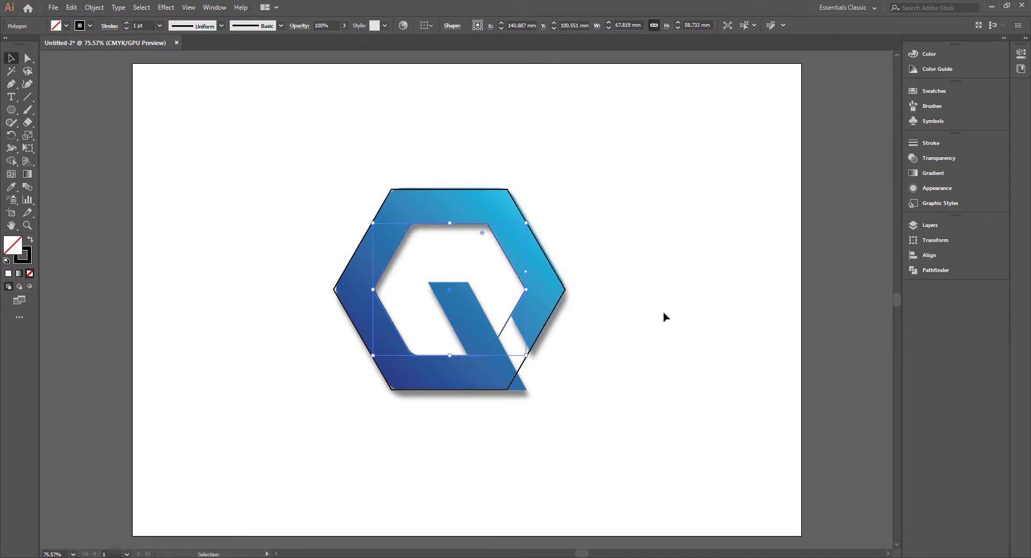
{"action": "left_click", "coordinate": [618, 231]}
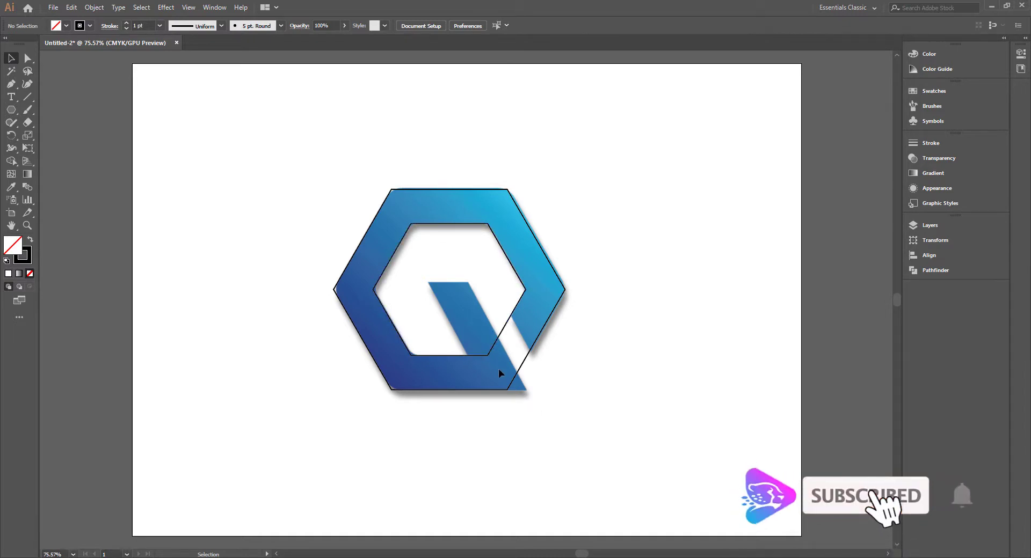
Step: Switch from the Polygon tool to the Rectangle tool
{"action": "left_click", "coordinate": [12, 110]}
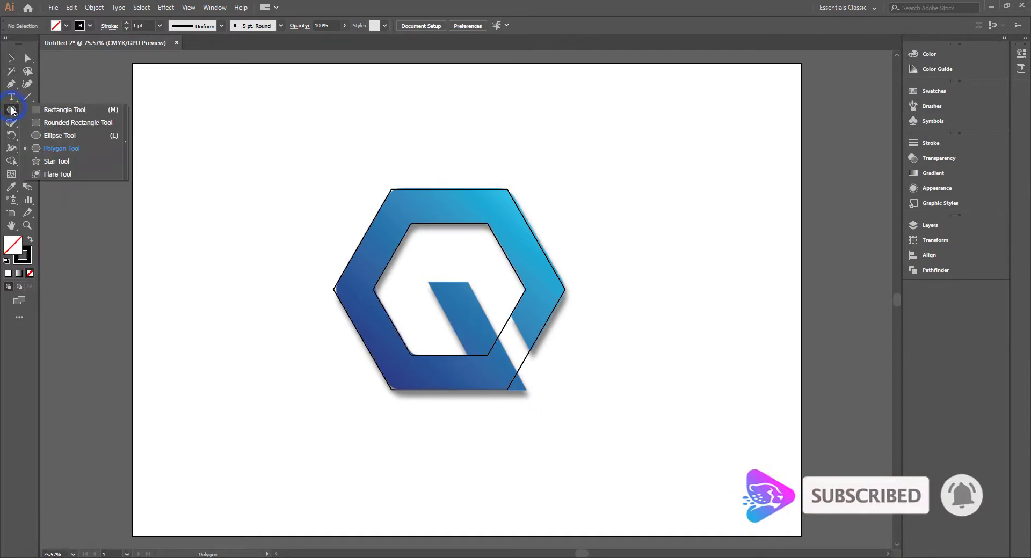
{"action": "left_click", "coordinate": [63, 113]}
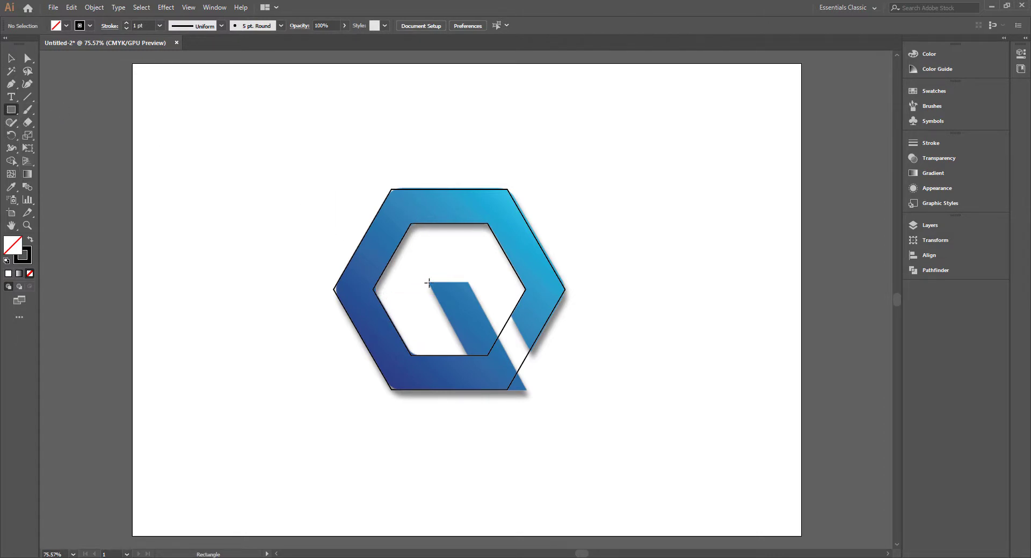
Step: Draw a 17.639 × 47.494 mm rectangle down the left edge of the Q tail
{"action": "left_click_drag", "start_coordinate": [429, 283], "coordinate": [467, 281]}
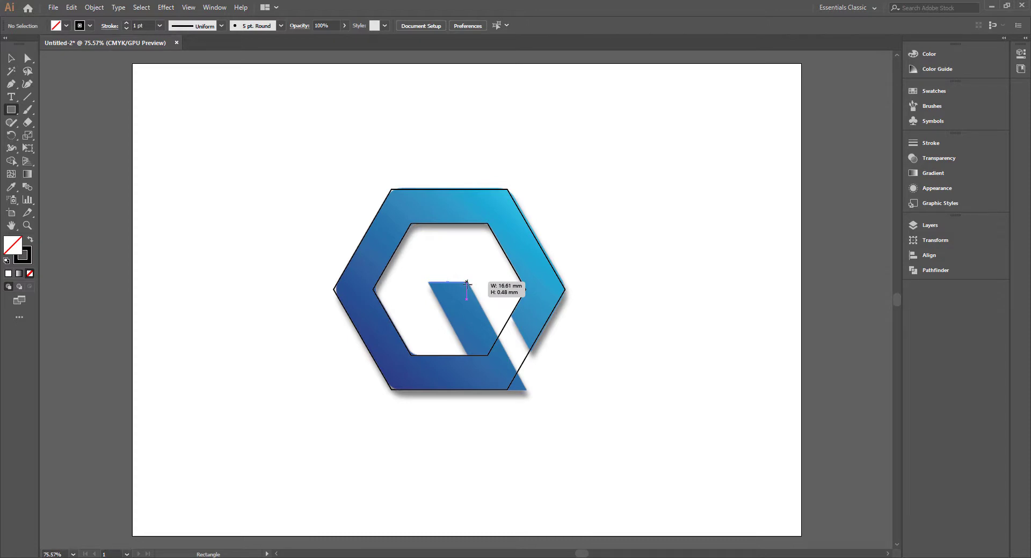
{"action": "left_click_drag", "start_coordinate": [466, 283], "coordinate": [469, 389]}
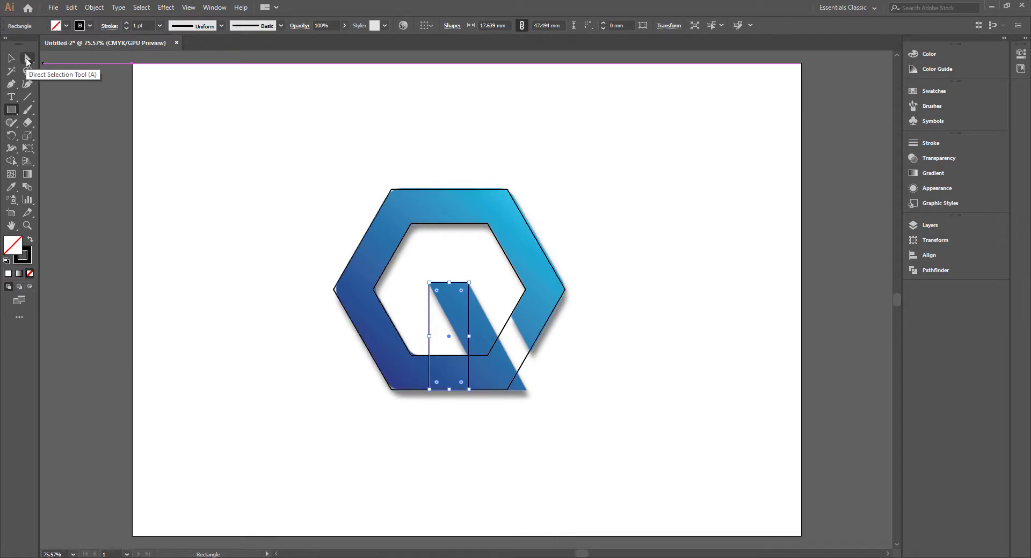
Step: Drag the rectangle's bottom anchors right to match the Q tail's diagonal
{"action": "left_click", "coordinate": [28, 59]}
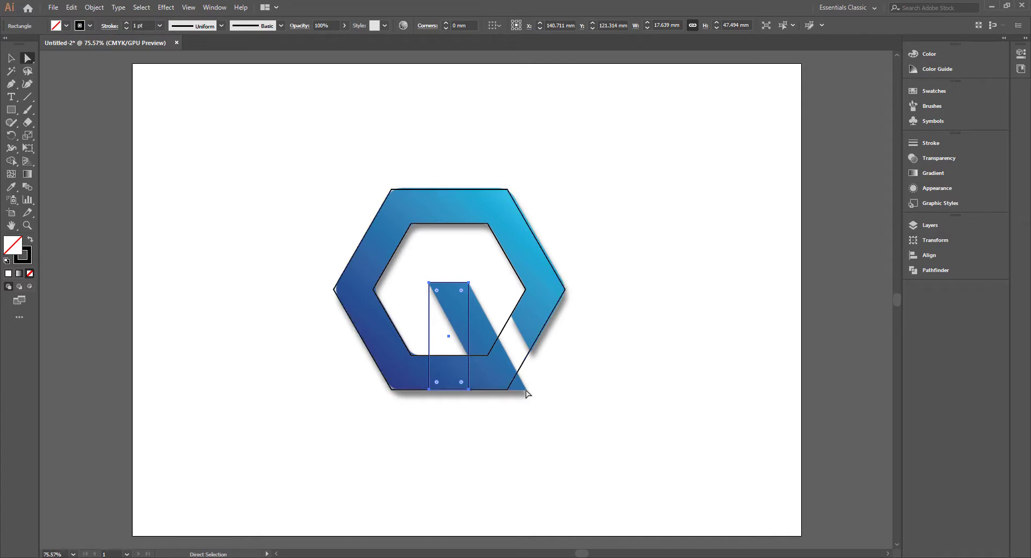
{"action": "left_click", "coordinate": [469, 390]}
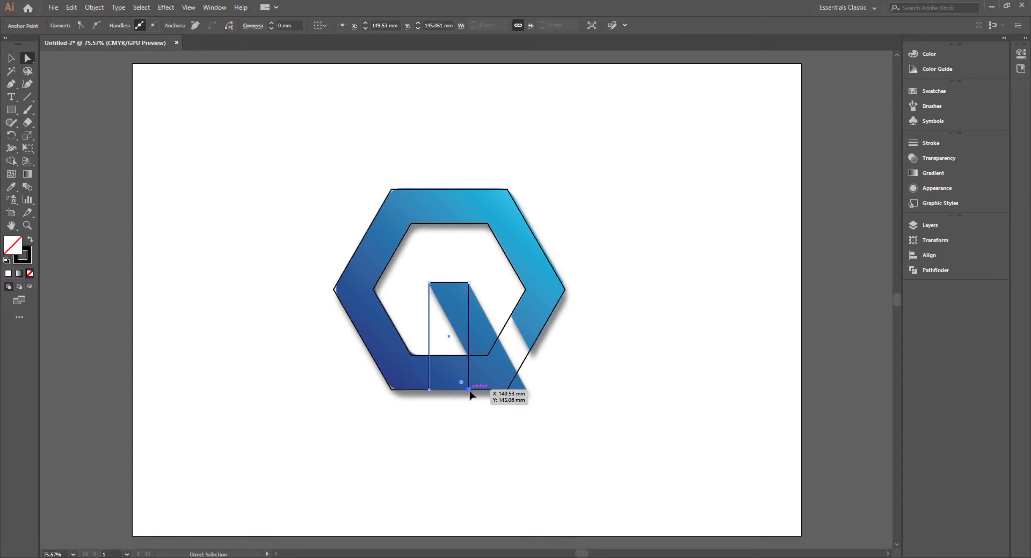
{"action": "left_click", "coordinate": [427, 391]}
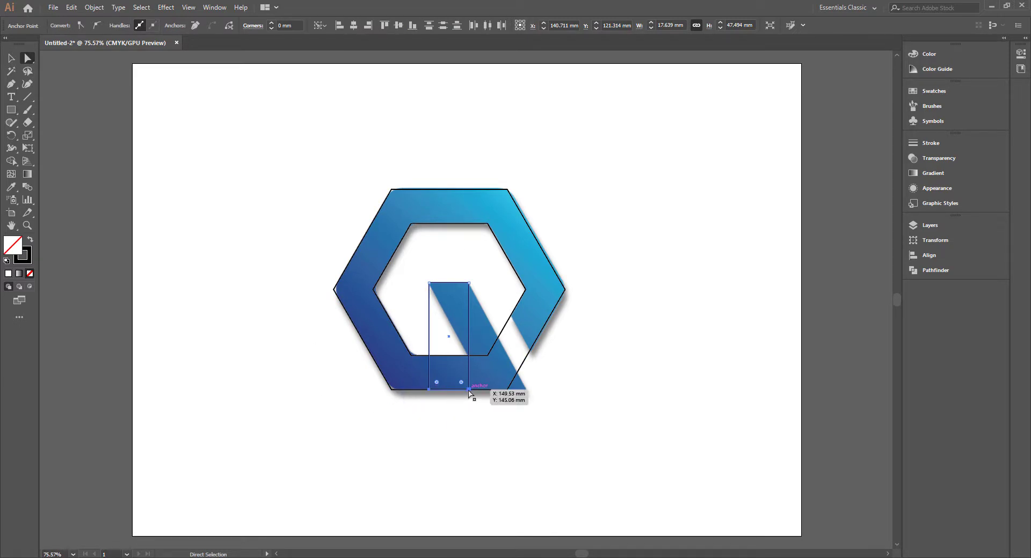
{"action": "left_click_drag", "start_coordinate": [469, 390], "coordinate": [526, 392]}
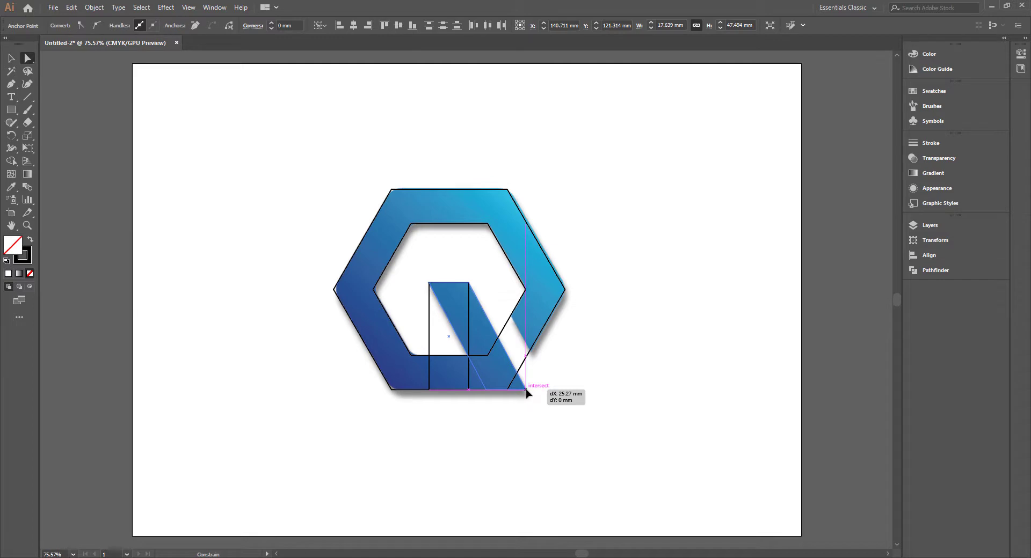
{"action": "left_click_drag", "start_coordinate": [526, 393], "coordinate": [526, 394]}
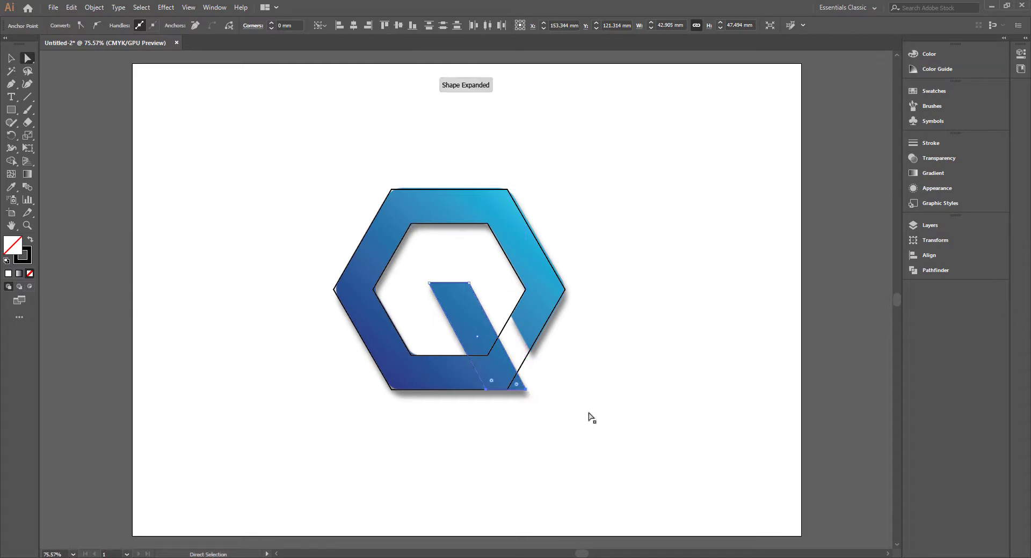
{"action": "left_click", "coordinate": [591, 416]}
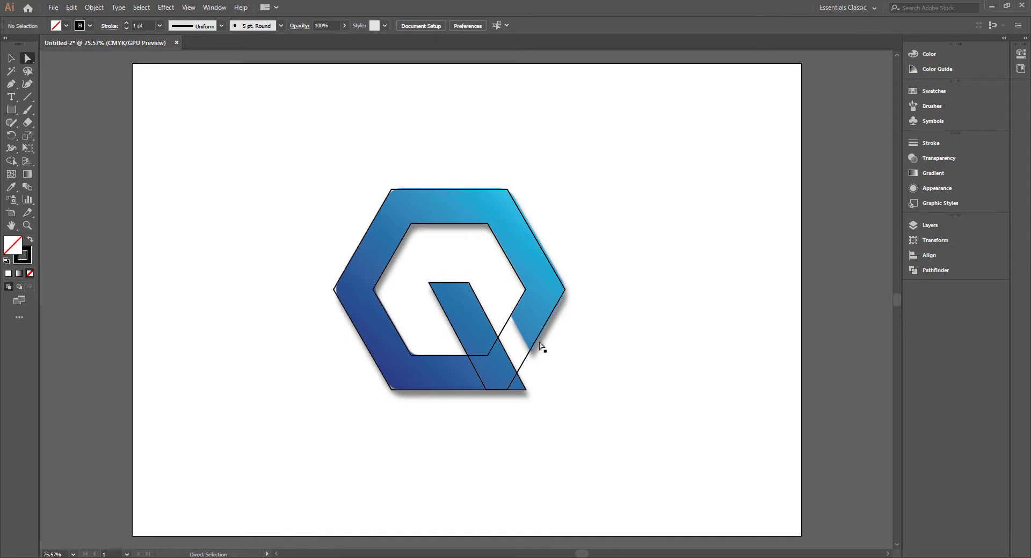
Step: Draw a straight line along the Q tail's diagonal edge and shift it right, parallel to the tail
{"action": "left_click", "coordinate": [28, 96]}
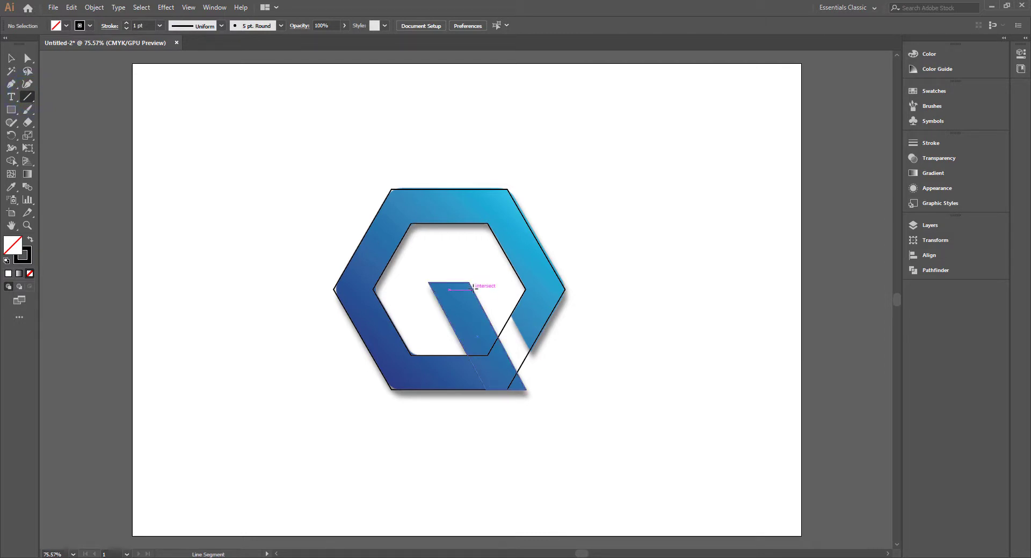
{"action": "mouse_move", "coordinate": [472, 289]}
{"action": "left_mouse_down"}
{"action": "mouse_move", "coordinate": [526, 390]}
{"action": "mouse_move", "coordinate": [521, 381]}
{"action": "left_mouse_up"}
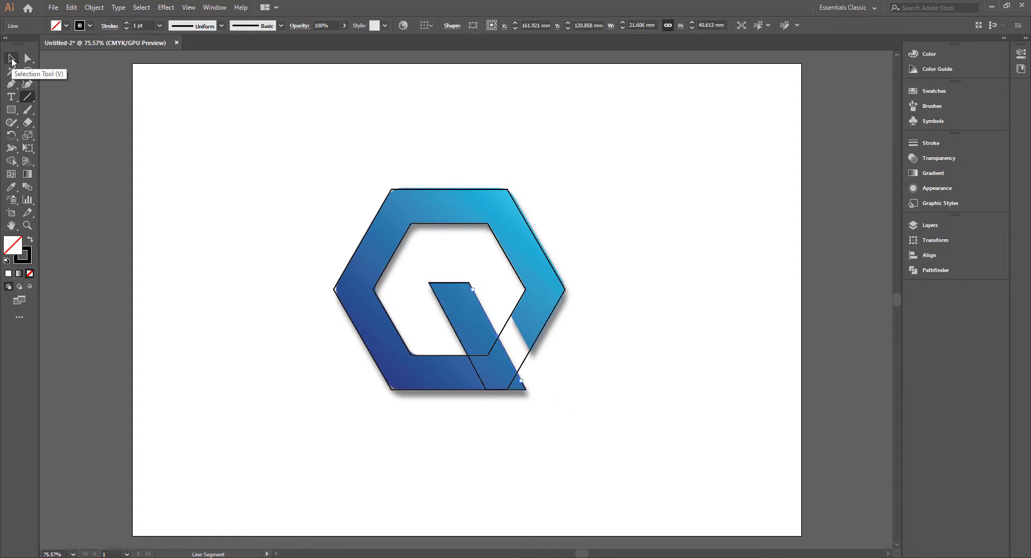
{"action": "left_click", "coordinate": [12, 59]}
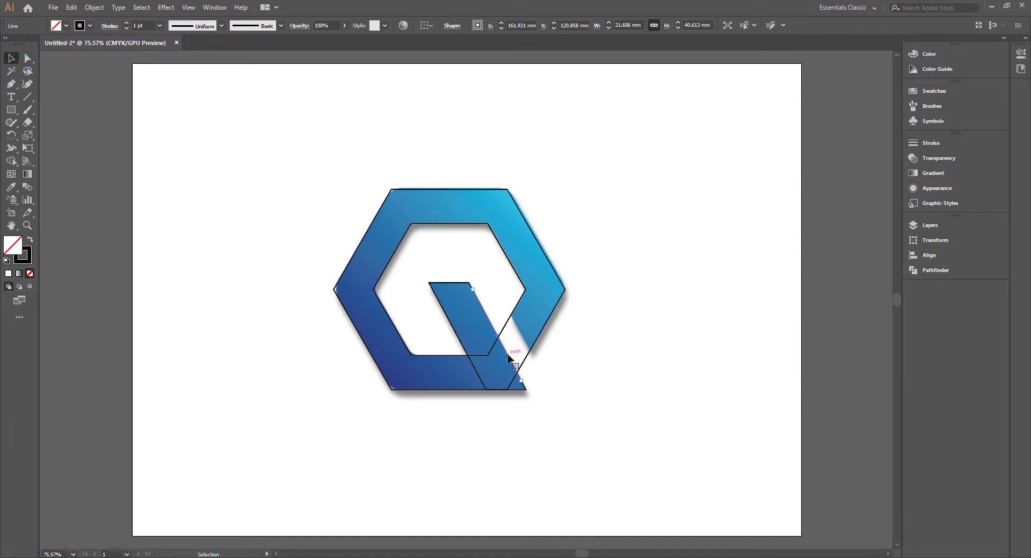
{"action": "left_click_drag", "start_coordinate": [509, 357], "coordinate": [531, 354]}
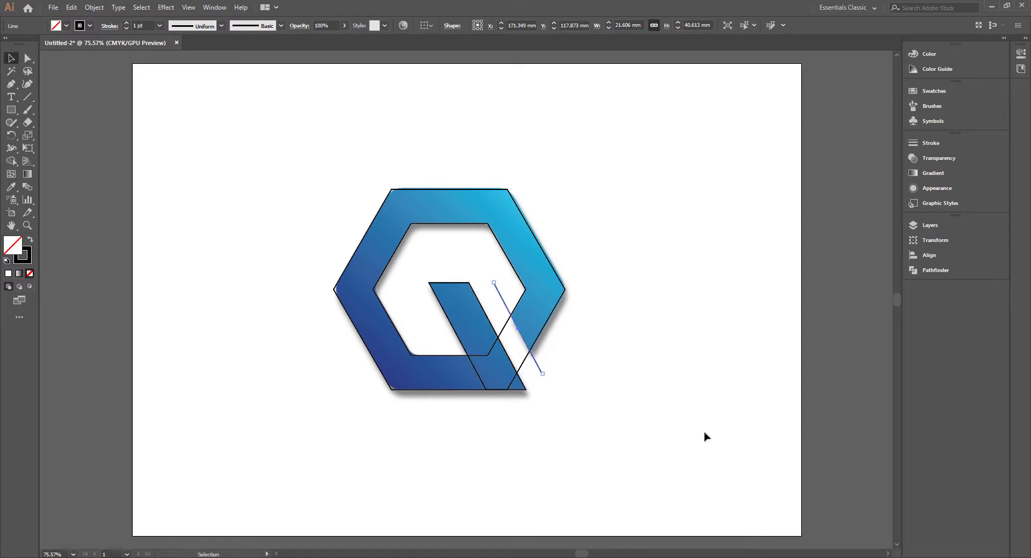
{"action": "left_click", "coordinate": [650, 317]}
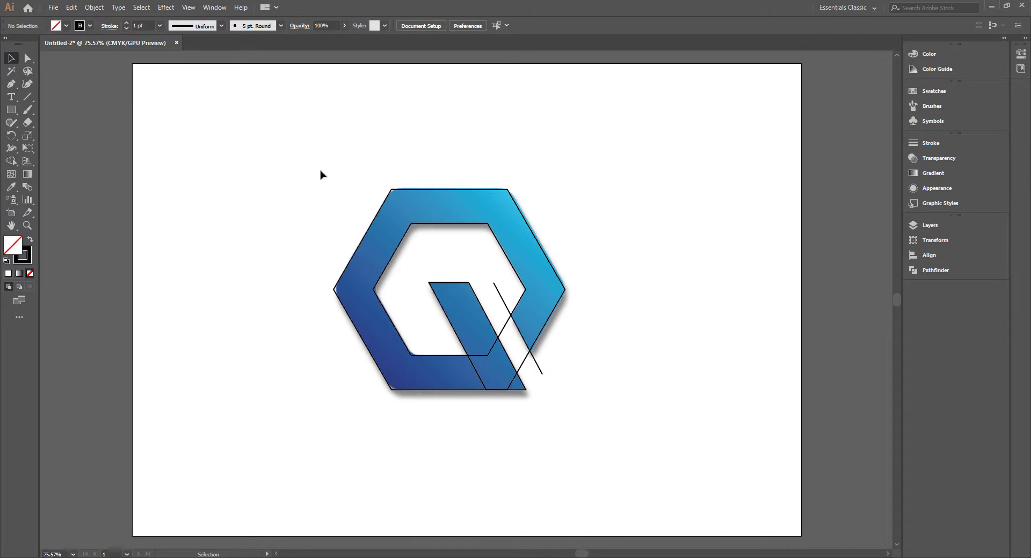
{"action": "left_click", "coordinate": [11, 59]}
Step: Select the whole logo and Shape Builder-merge the tail parallelogram with the hexagon's lower band
{"action": "left_click_drag", "start_coordinate": [249, 149], "coordinate": [650, 444]}
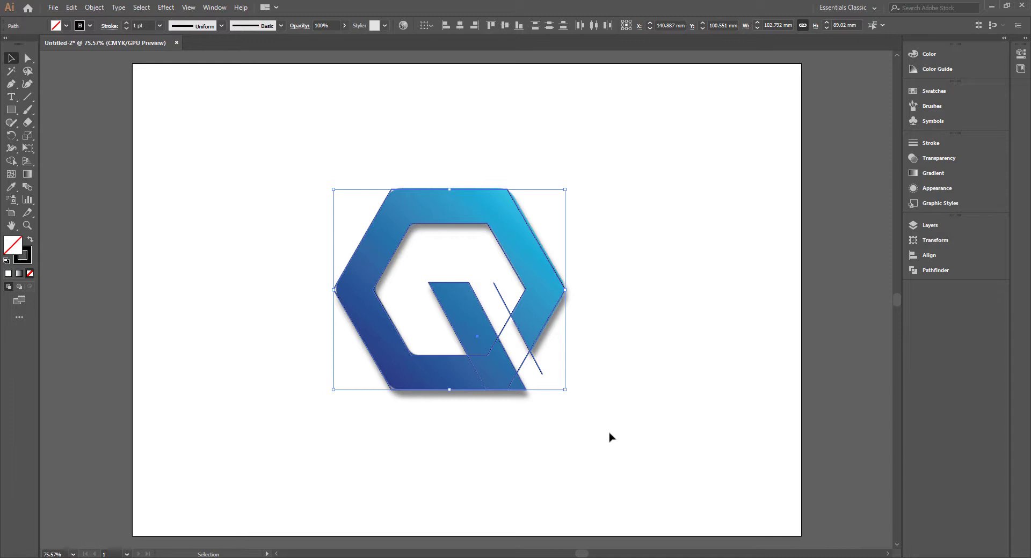
{"action": "left_click", "coordinate": [12, 161]}
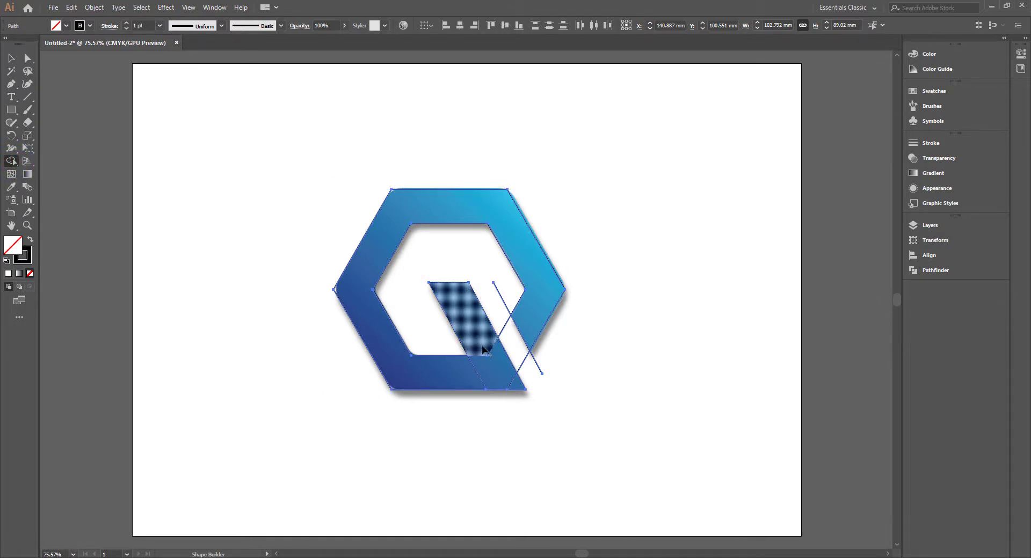
{"action": "mouse_move", "coordinate": [469, 312]}
{"action": "left_mouse_down"}
{"action": "mouse_move", "coordinate": [499, 365]}
{"action": "mouse_move", "coordinate": [405, 374]}
{"action": "left_mouse_up"}
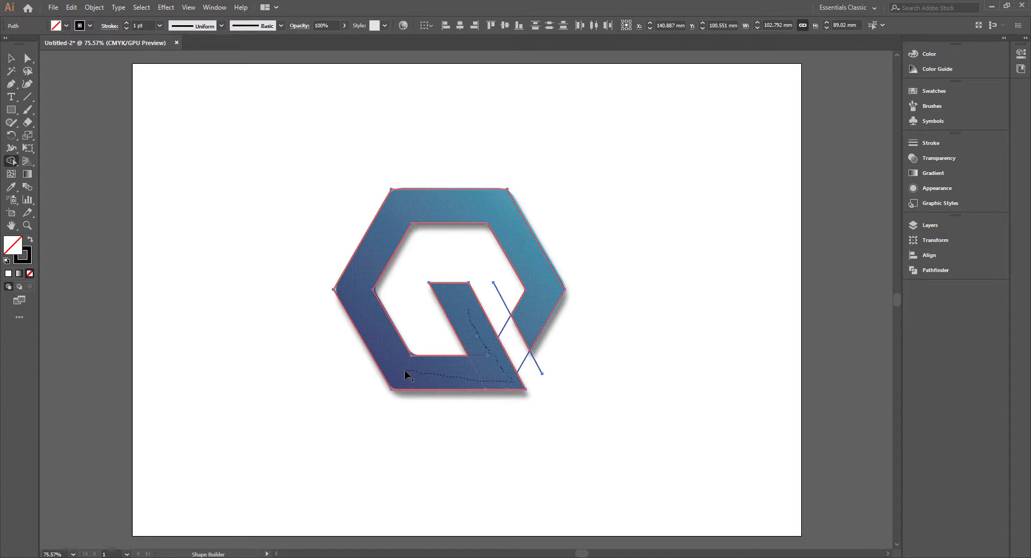
{"action": "left_click_drag", "start_coordinate": [405, 375], "coordinate": [405, 375]}
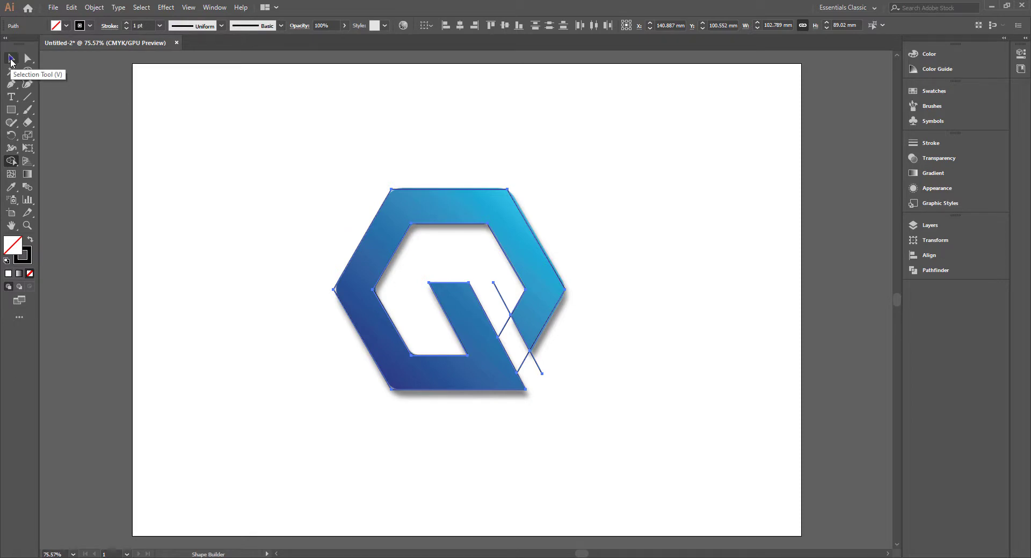
{"action": "left_click", "coordinate": [11, 60]}
Step: Position the outline Q beside the gradient logo, nudged down to the same height
{"action": "left_click", "coordinate": [552, 450]}
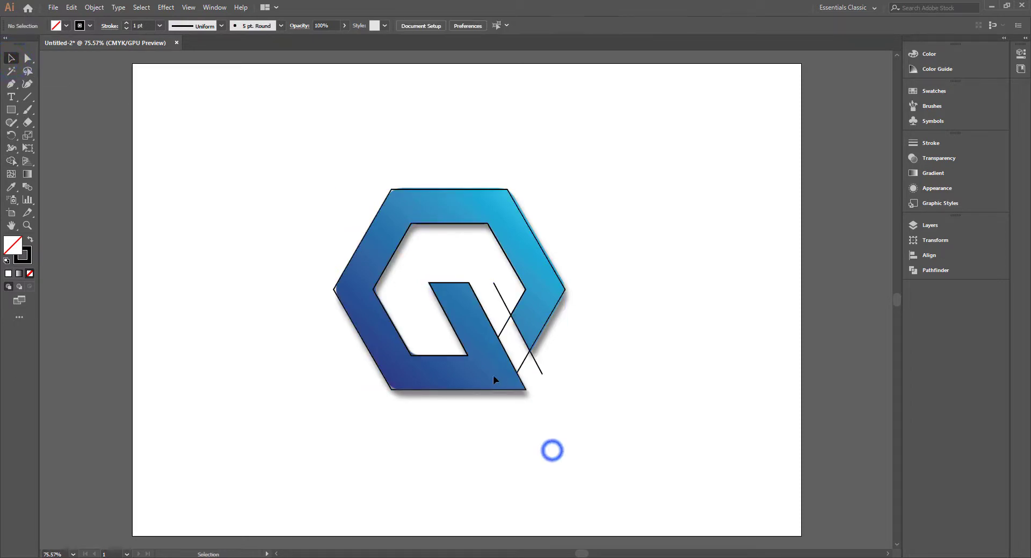
{"action": "left_click", "coordinate": [465, 356]}
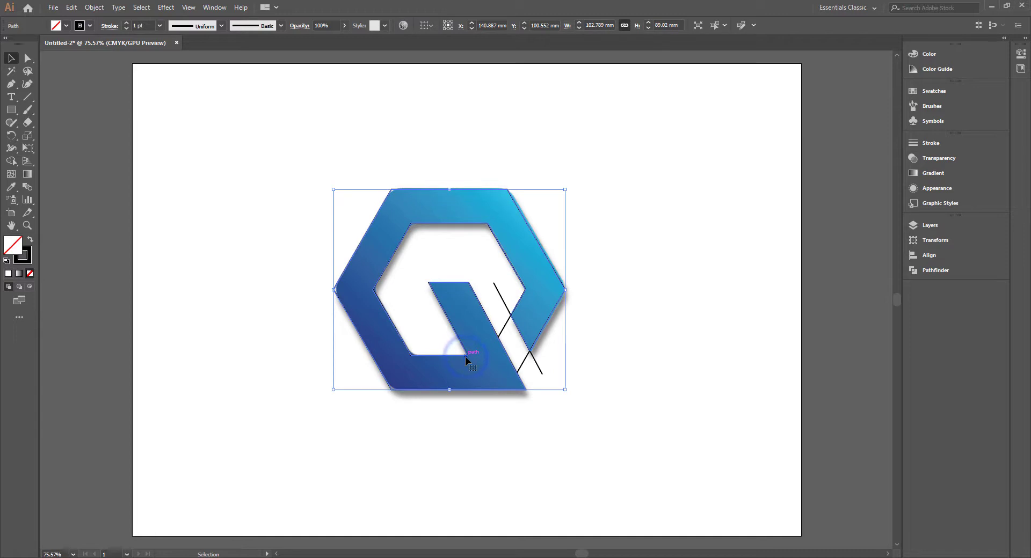
{"action": "left_click_drag", "start_coordinate": [465, 357], "coordinate": [705, 263]}
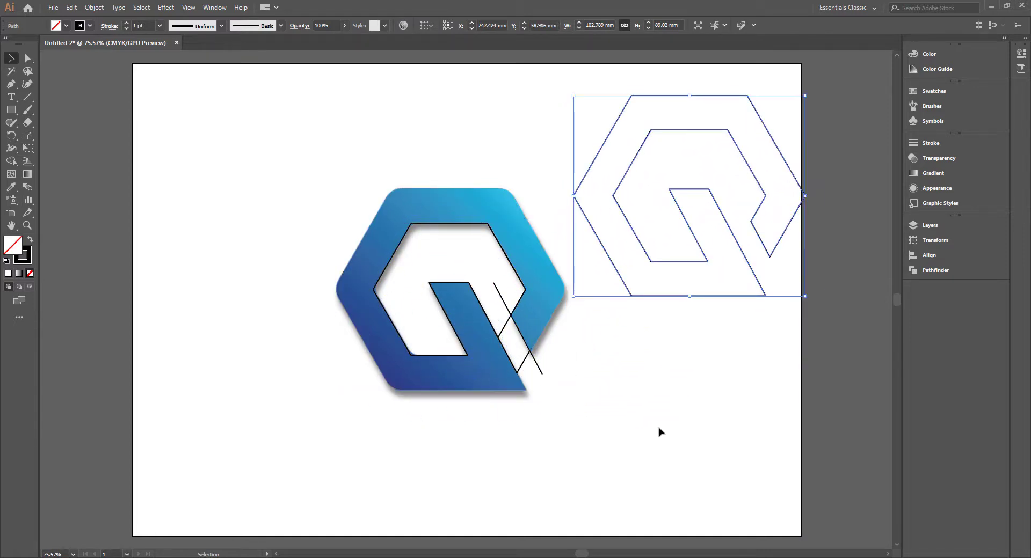
{"action": "left_click_drag", "start_coordinate": [286, 175], "coordinate": [555, 414]}
{"action": "left_click", "coordinate": [562, 410]}
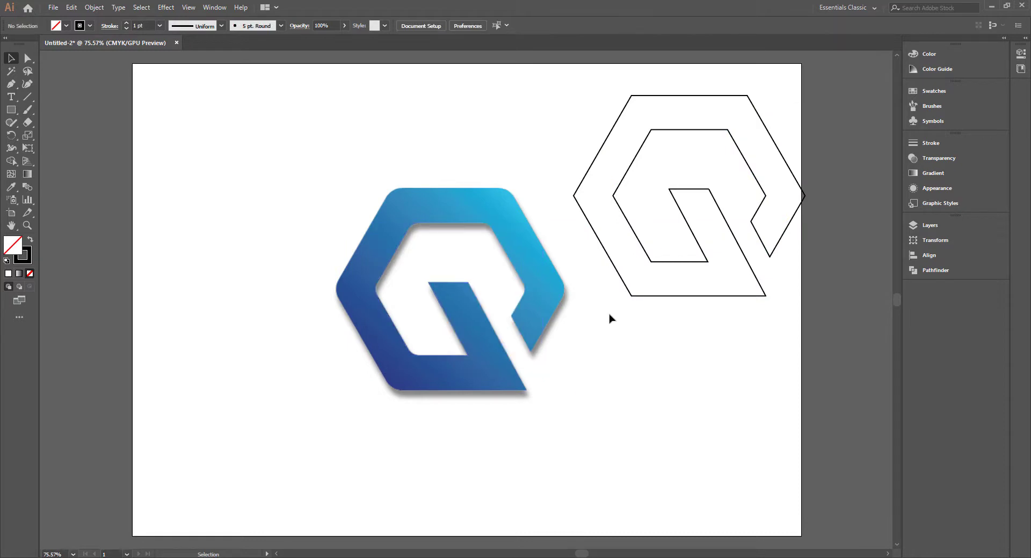
{"action": "mouse_move", "coordinate": [648, 253]}
{"action": "left_mouse_down"}
{"action": "mouse_move", "coordinate": [630, 323]}
{"action": "mouse_move", "coordinate": [605, 350]}
{"action": "left_mouse_up"}
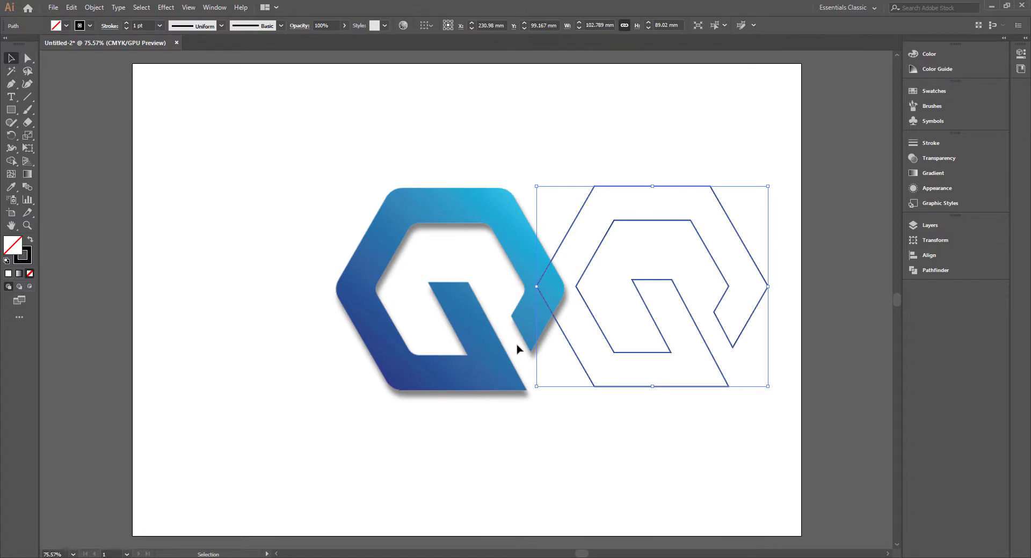
{"action": "left_click", "coordinate": [604, 159]}
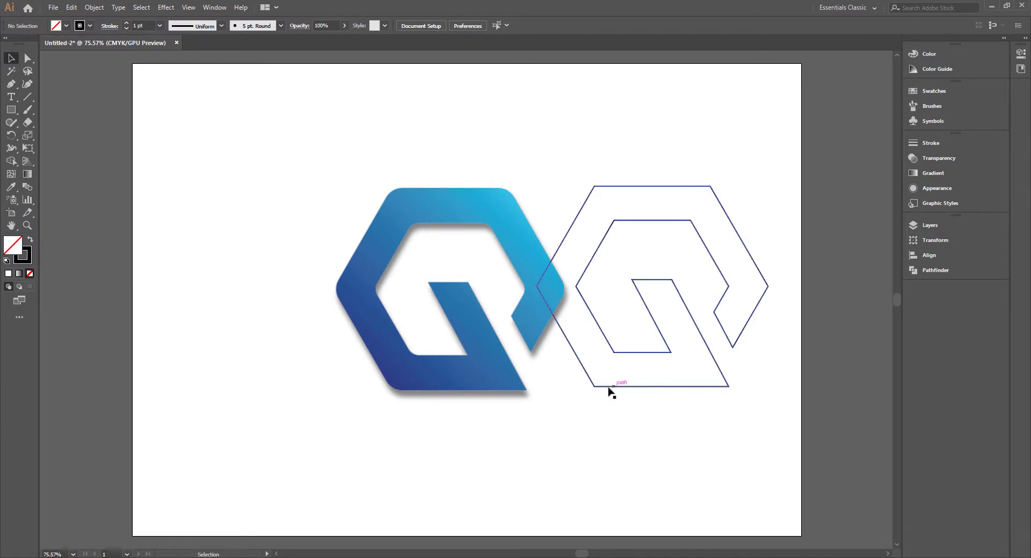
{"action": "left_click_drag", "start_coordinate": [605, 387], "coordinate": [605, 395]}
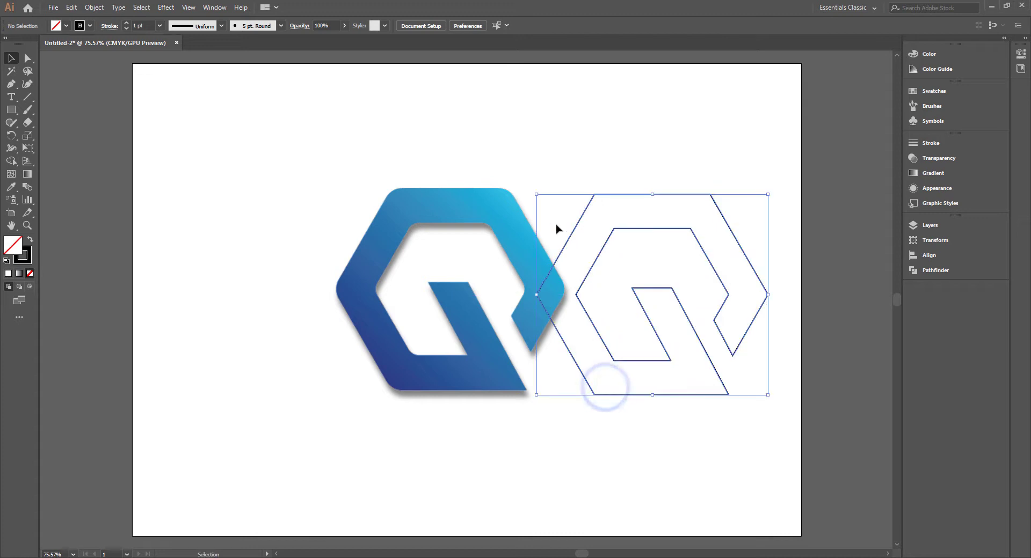
{"action": "left_click", "coordinate": [558, 160]}
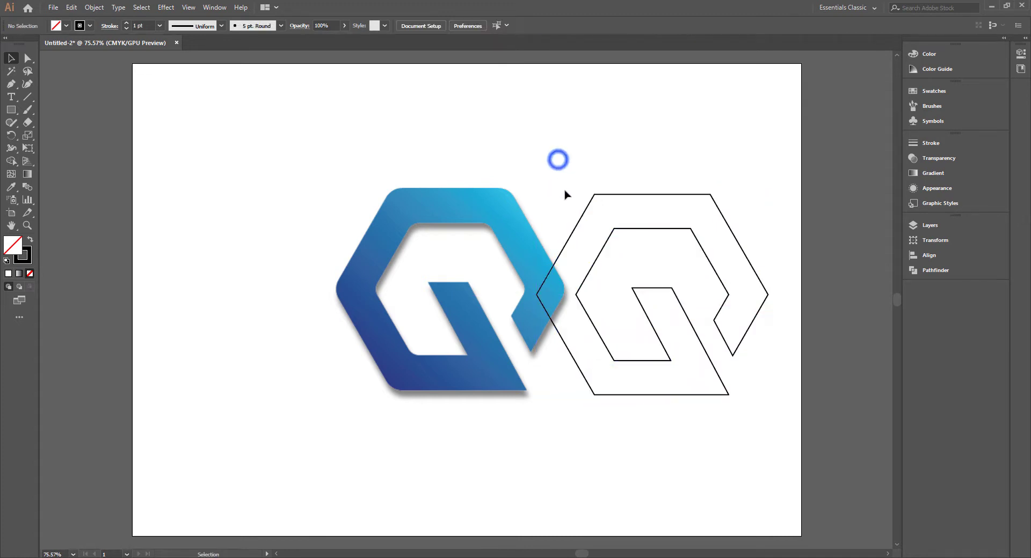
{"action": "left_click", "coordinate": [29, 58]}
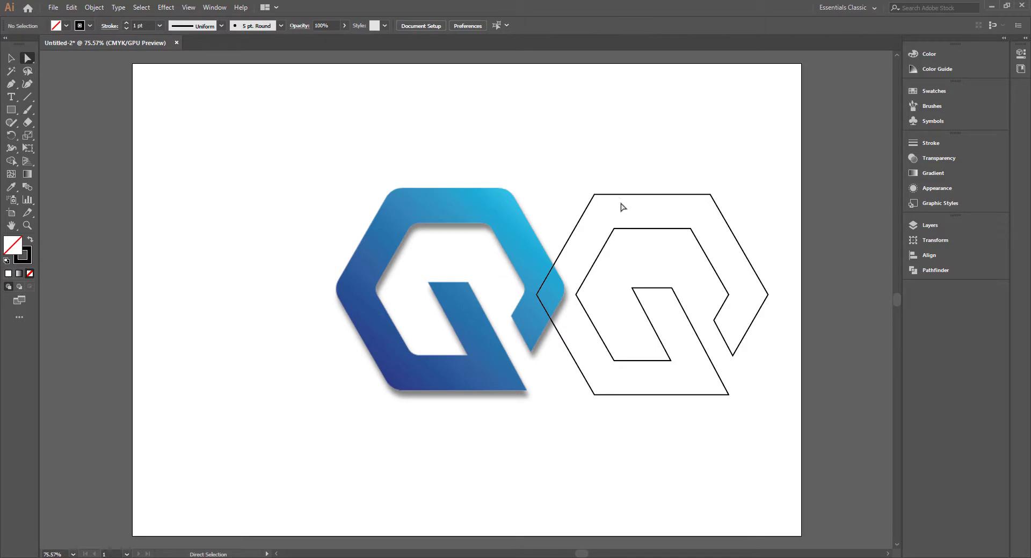
Step: Round the outline Q's five outer corners to about a 9 mm radius with live corners
{"action": "left_click", "coordinate": [582, 207]}
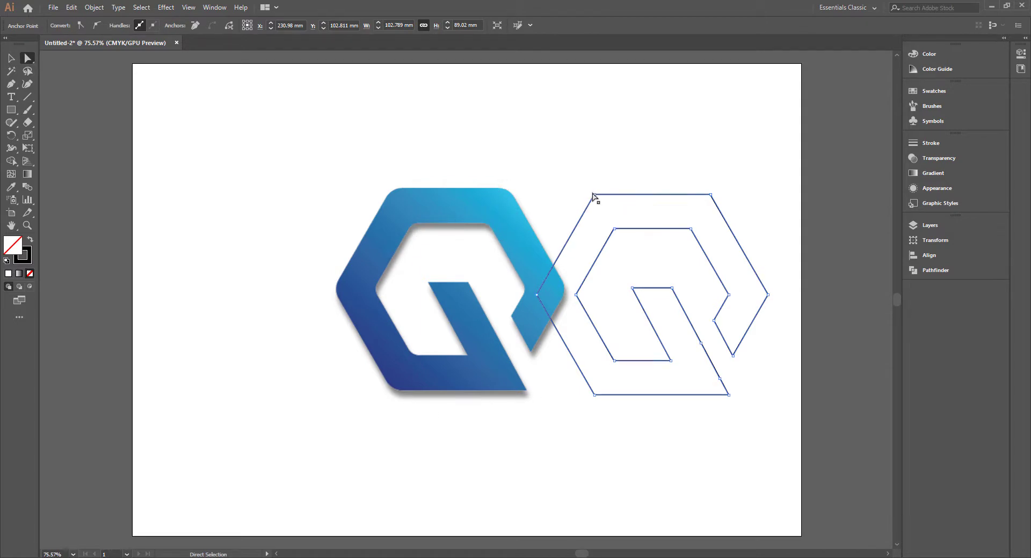
{"action": "left_click_drag", "start_coordinate": [593, 196], "coordinate": [594, 198]}
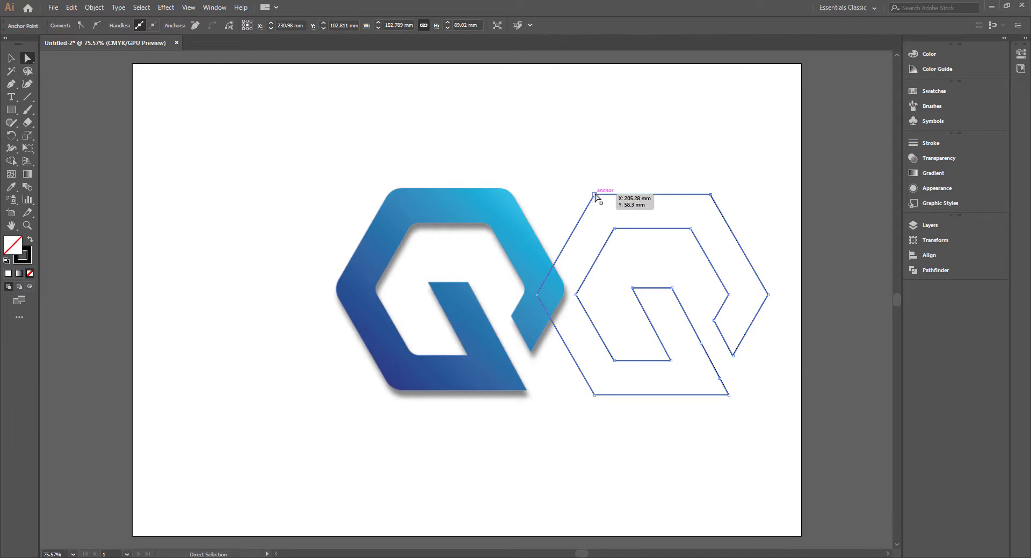
{"action": "key", "text": "ctrl"}
{"action": "left_click", "coordinate": [595, 196]}
{"action": "left_click", "coordinate": [710, 195], "text": "shift"}
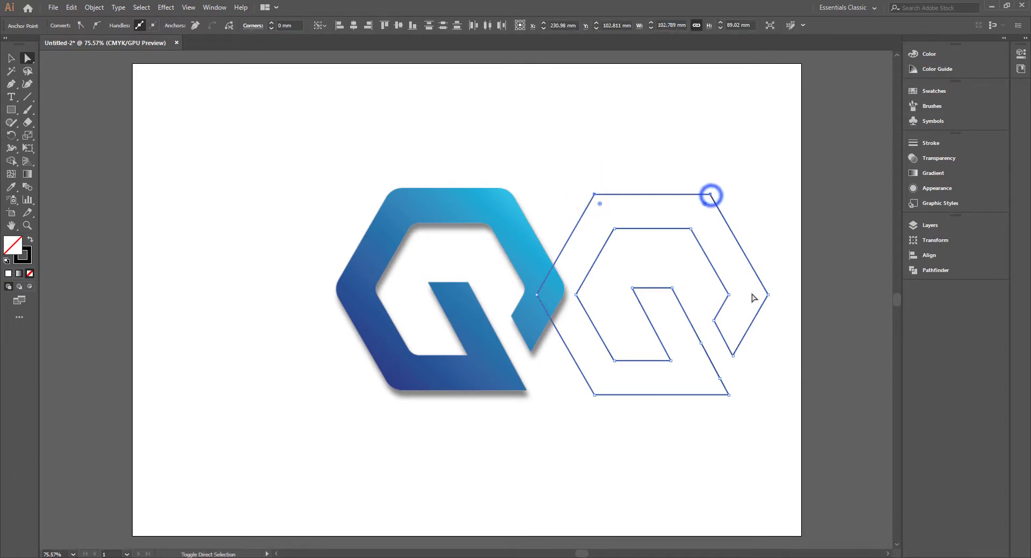
{"action": "left_click", "coordinate": [768, 294], "text": "shift"}
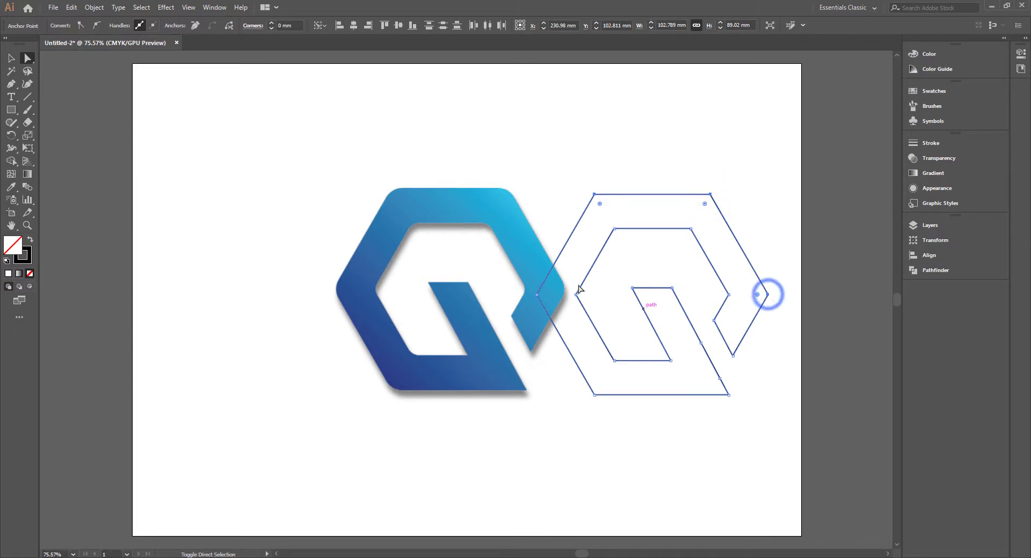
{"action": "left_click", "coordinate": [537, 295], "text": "shift"}
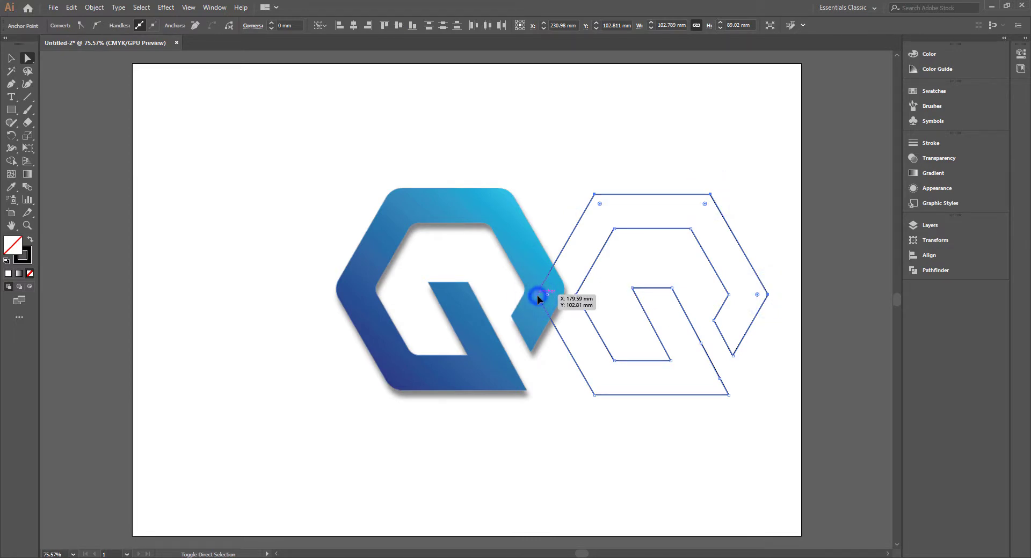
{"action": "left_click", "coordinate": [594, 396], "text": "shift"}
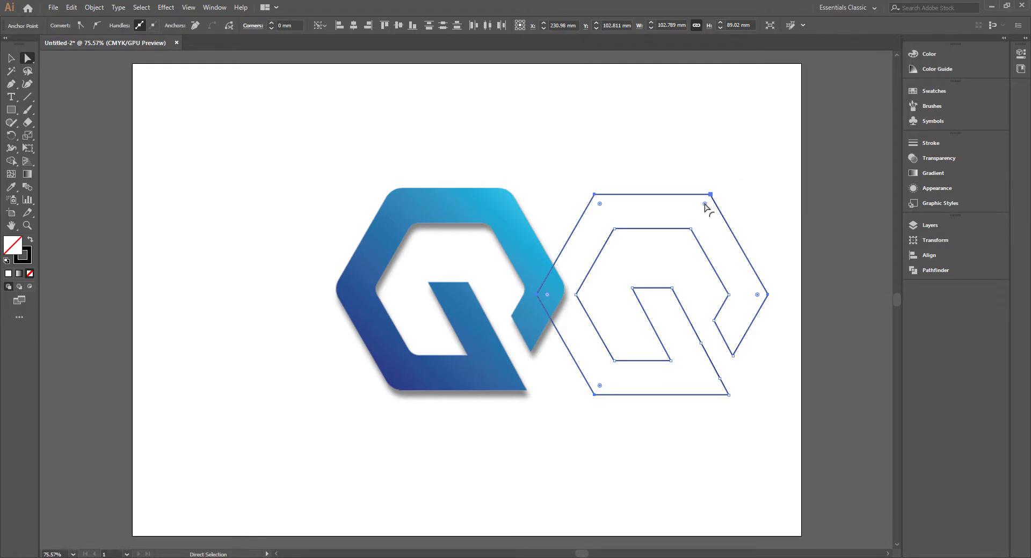
{"action": "left_click_drag", "start_coordinate": [704, 207], "coordinate": [695, 214]}
{"action": "left_click_drag", "start_coordinate": [698, 215], "coordinate": [702, 207]}
{"action": "left_click_drag", "start_coordinate": [602, 208], "coordinate": [611, 221]}
{"action": "left_click", "coordinate": [628, 241]}
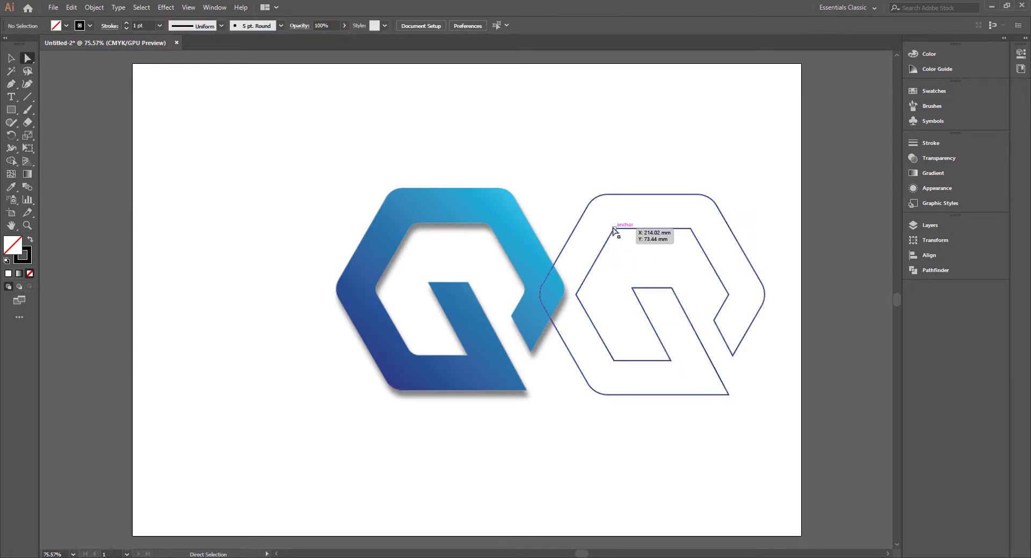
Step: Round the Q's five inner corners to a 5.53 mm radius and deselect it
{"action": "left_click", "coordinate": [614, 230]}
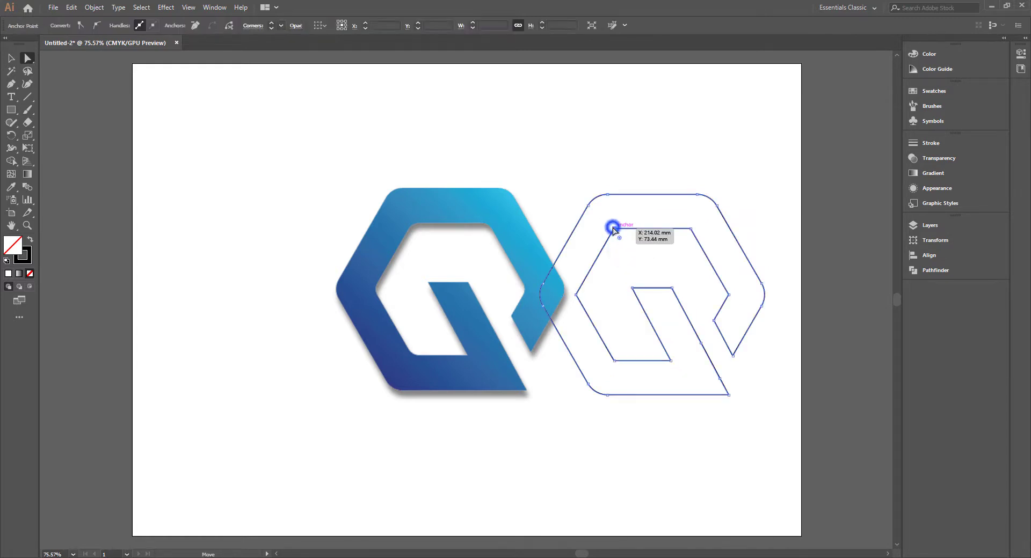
{"action": "left_click", "coordinate": [690, 229], "text": "shift"}
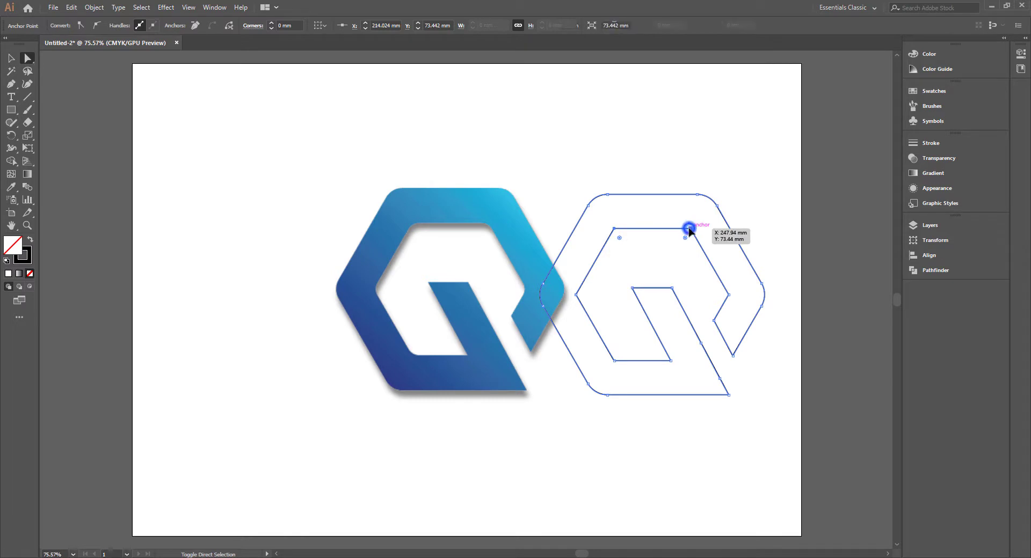
{"action": "left_click", "coordinate": [727, 295], "text": "shift"}
{"action": "left_click", "coordinate": [576, 295], "text": "shift"}
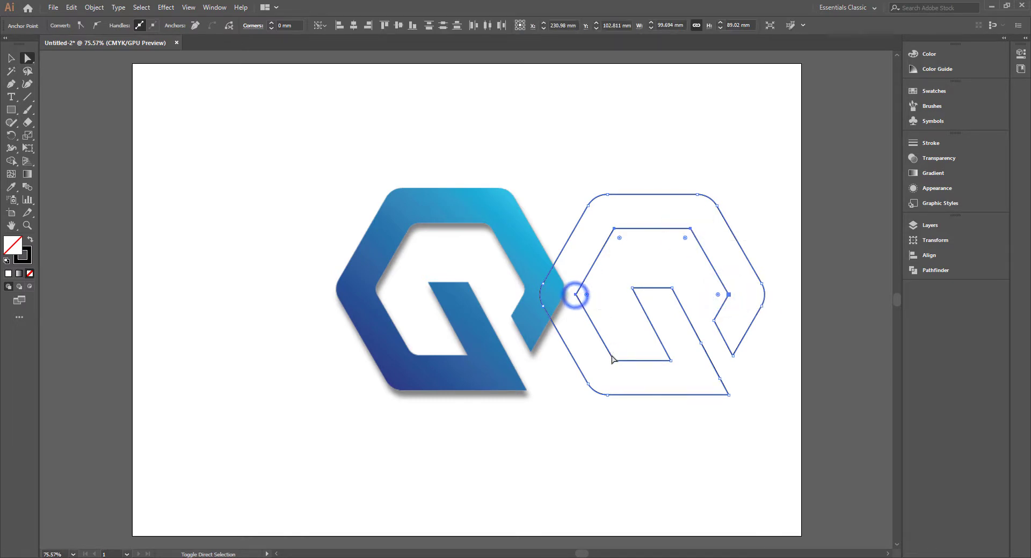
{"action": "left_click", "coordinate": [613, 361], "text": "shift"}
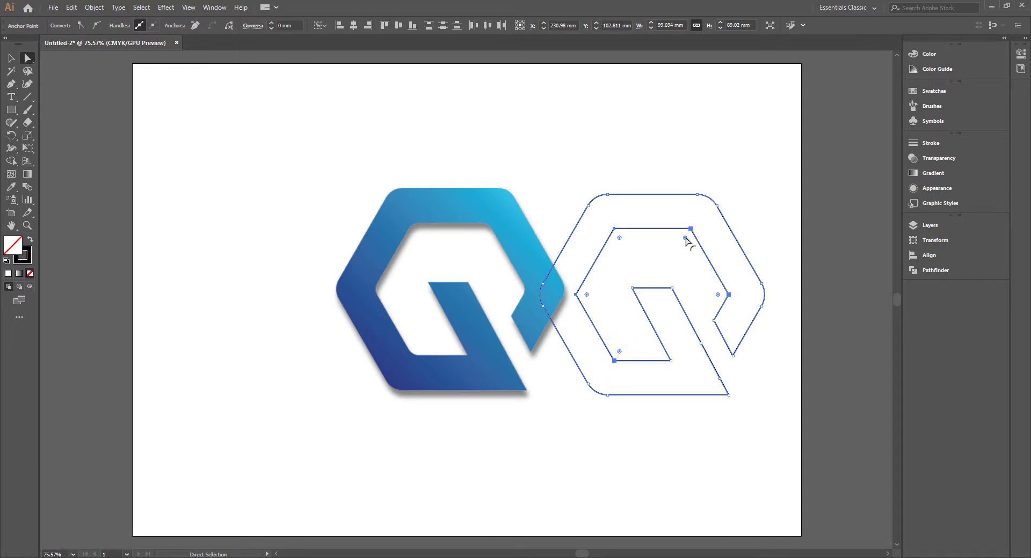
{"action": "left_click_drag", "start_coordinate": [685, 239], "coordinate": [682, 244]}
{"action": "left_click", "coordinate": [11, 58]}
{"action": "left_click", "coordinate": [215, 163]}
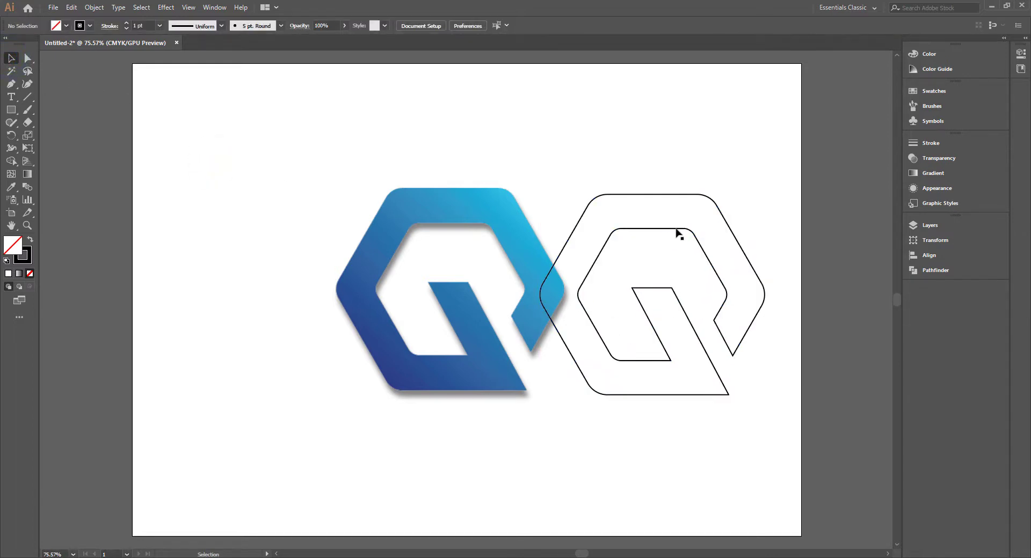
Step: Move the rounded outline Q to the right of the gradient logo and show the Gradient panel
{"action": "left_click_drag", "start_coordinate": [676, 229], "coordinate": [243, 229]}
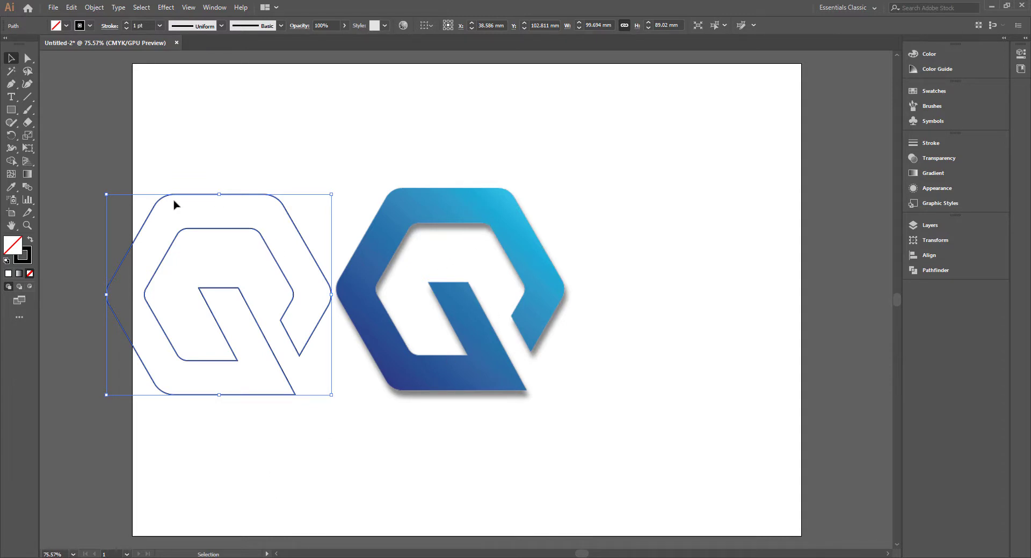
{"action": "left_click_drag", "start_coordinate": [228, 228], "coordinate": [696, 248]}
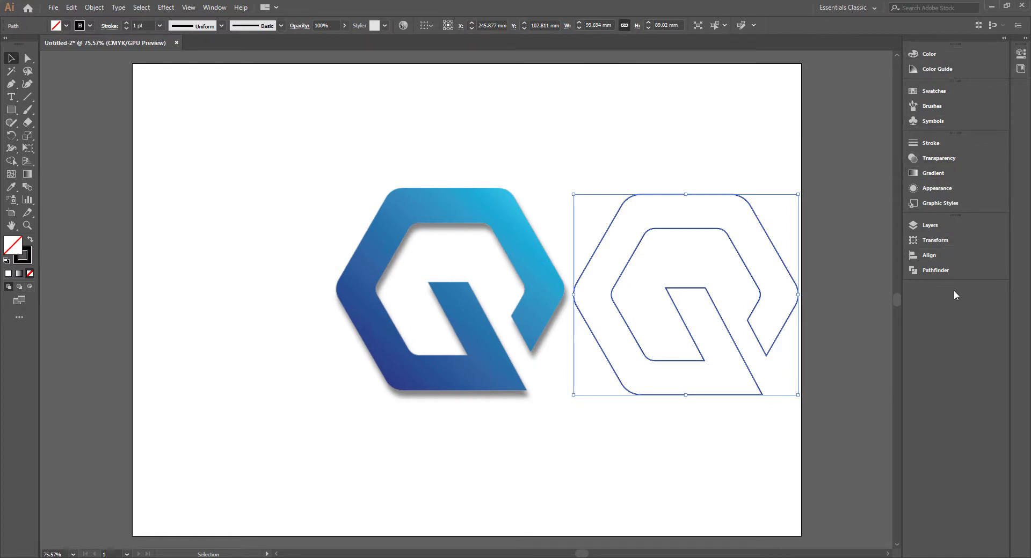
{"action": "left_click", "coordinate": [933, 173]}
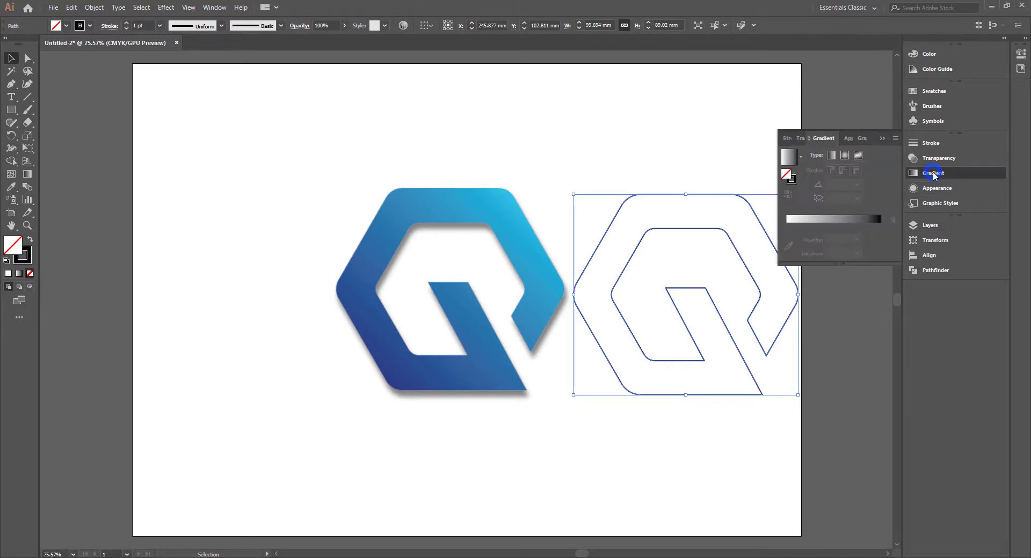
Step: Apply a white-to-black linear gradient to the outline Q, then ready the eyedropper for the black stop
{"action": "left_click", "coordinate": [831, 155]}
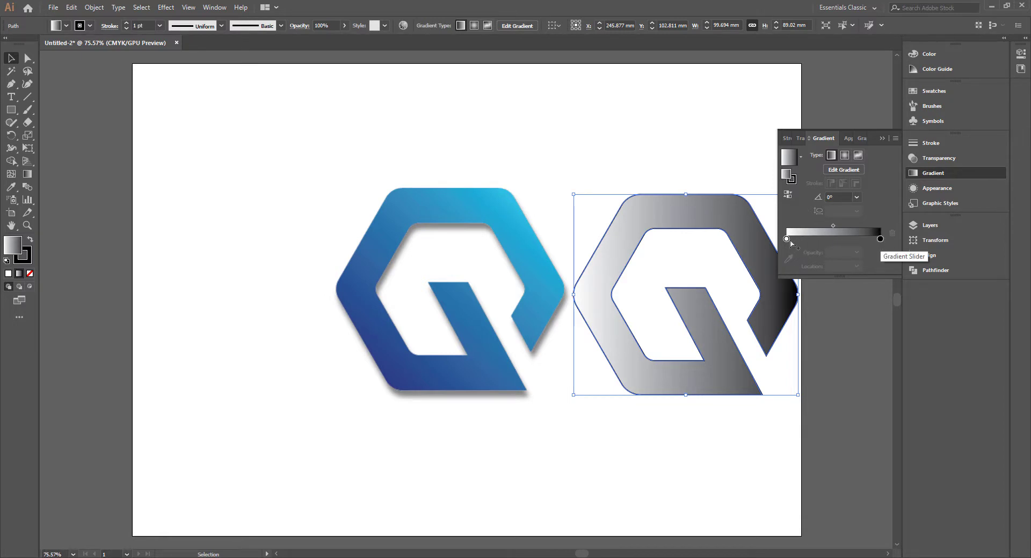
{"action": "double_click", "coordinate": [881, 239]}
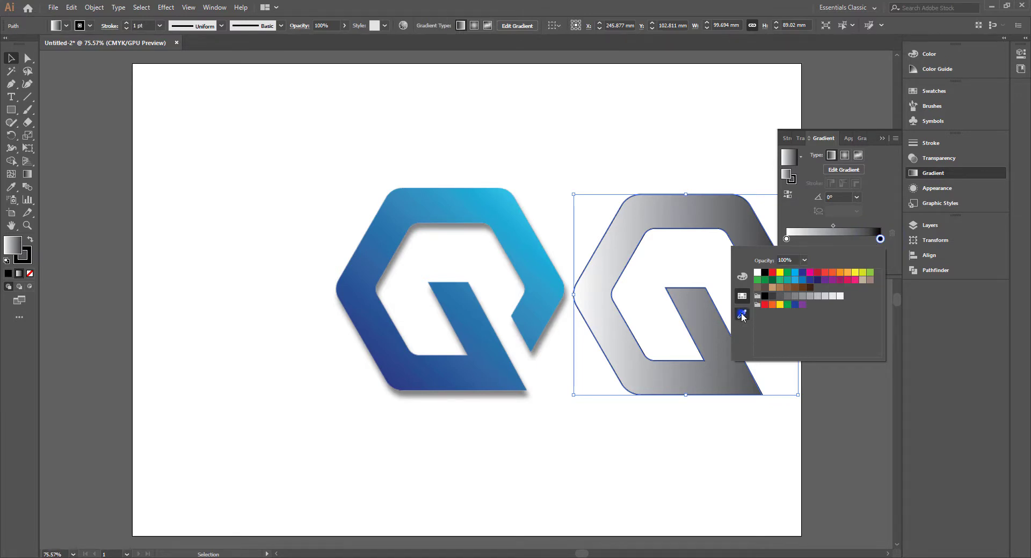
{"action": "left_click", "coordinate": [743, 315]}
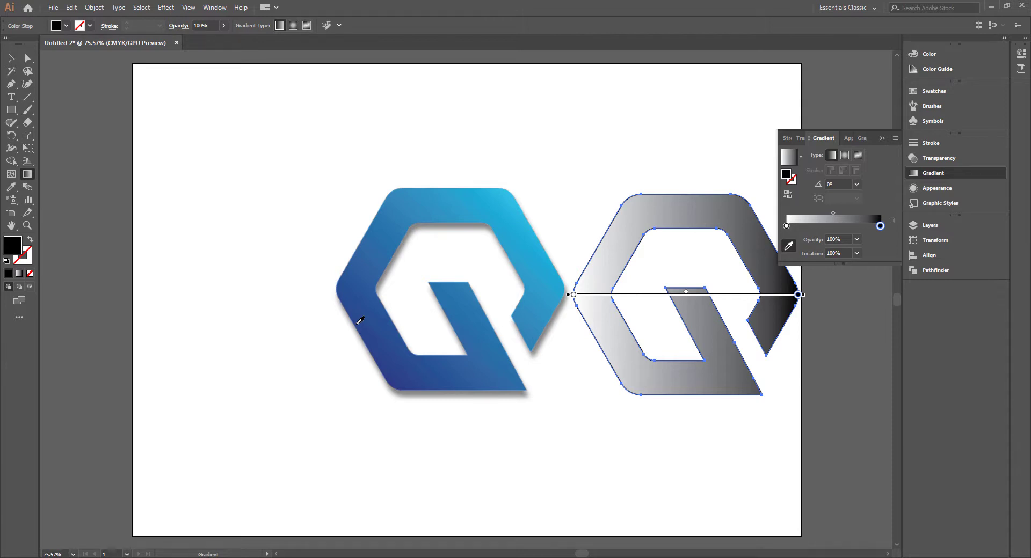
Step: Sample the original logo's dark blue into the end stop and its cyan into the start stop
{"action": "left_click", "coordinate": [358, 323]}
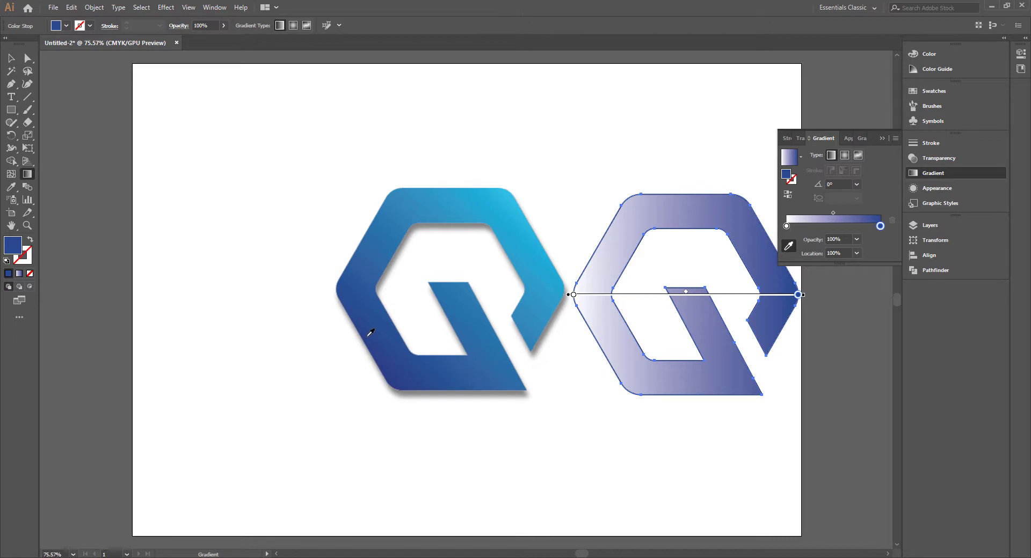
{"action": "double_click", "coordinate": [787, 226]}
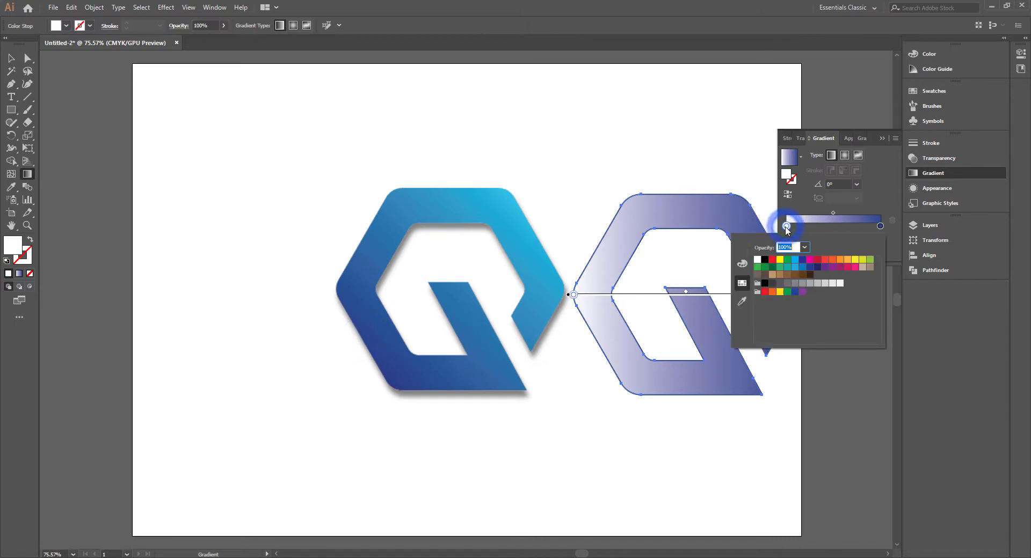
{"action": "left_click", "coordinate": [742, 301]}
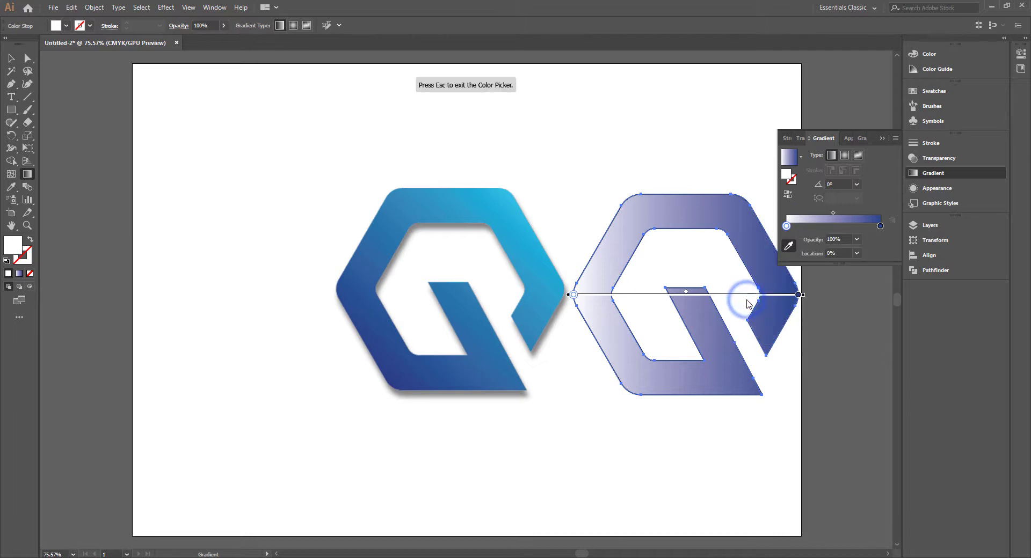
{"action": "left_click", "coordinate": [524, 215]}
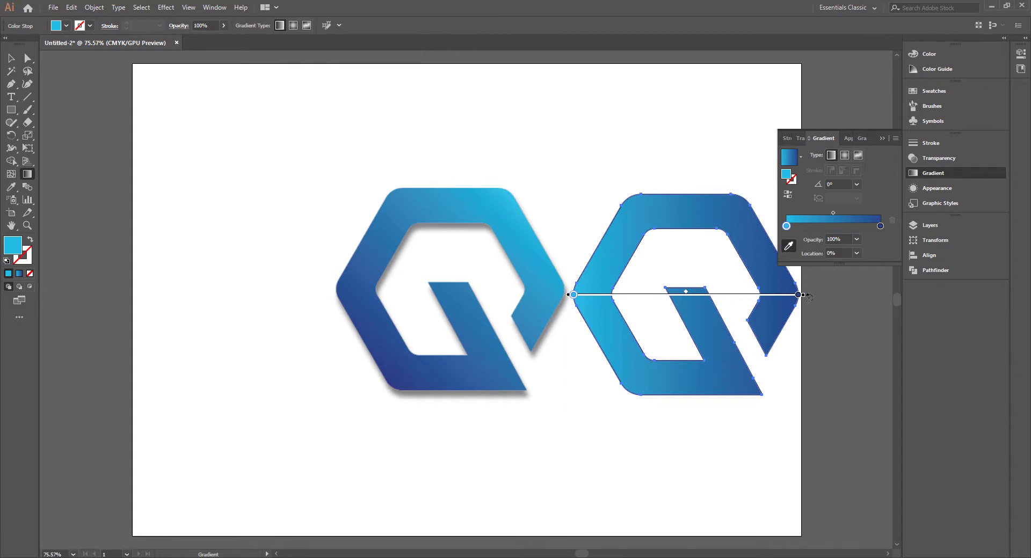
Step: Angle the right Q's gradient to -137°, dark blue lower-left to cyan upper-right, and reselect the Q
{"action": "mouse_move", "coordinate": [808, 297]}
{"action": "left_mouse_down"}
{"action": "mouse_move", "coordinate": [675, 405]}
{"action": "mouse_move", "coordinate": [452, 483]}
{"action": "left_mouse_up"}
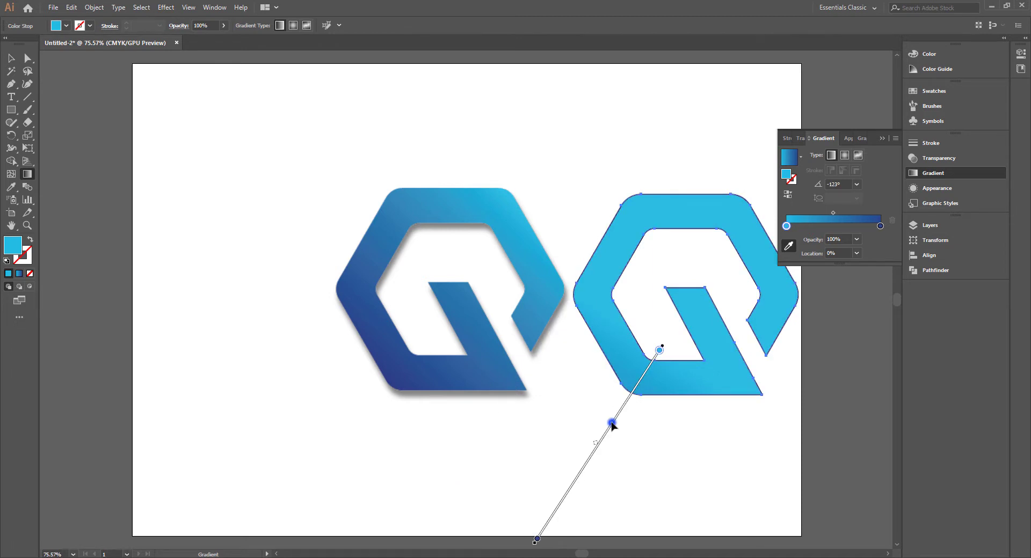
{"action": "mouse_move", "coordinate": [612, 424]}
{"action": "left_mouse_down"}
{"action": "mouse_move", "coordinate": [675, 304]}
{"action": "mouse_move", "coordinate": [676, 277]}
{"action": "mouse_move", "coordinate": [683, 285]}
{"action": "mouse_move", "coordinate": [672, 268]}
{"action": "left_mouse_up"}
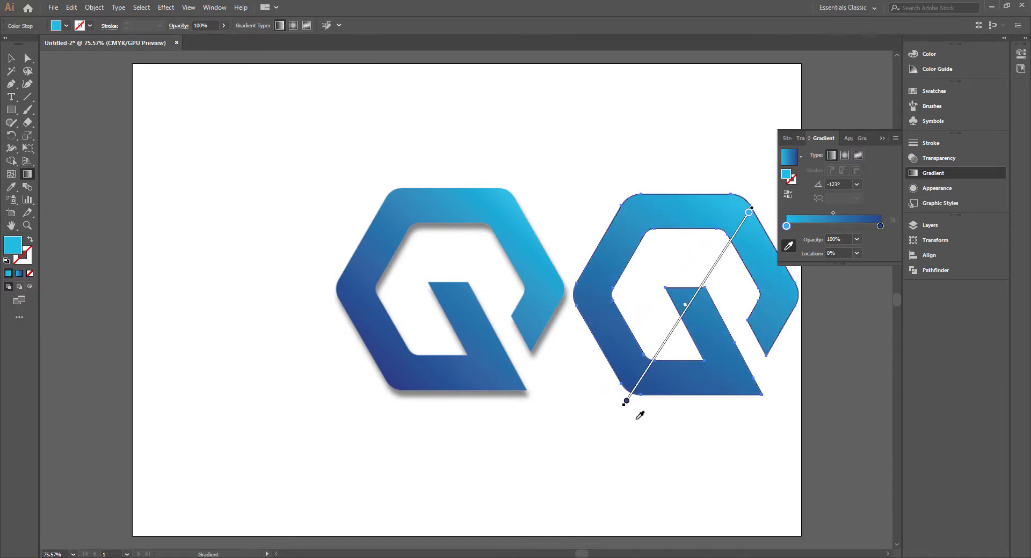
{"action": "left_click", "coordinate": [623, 410]}
{"action": "left_click_drag", "start_coordinate": [623, 410], "coordinate": [583, 371]}
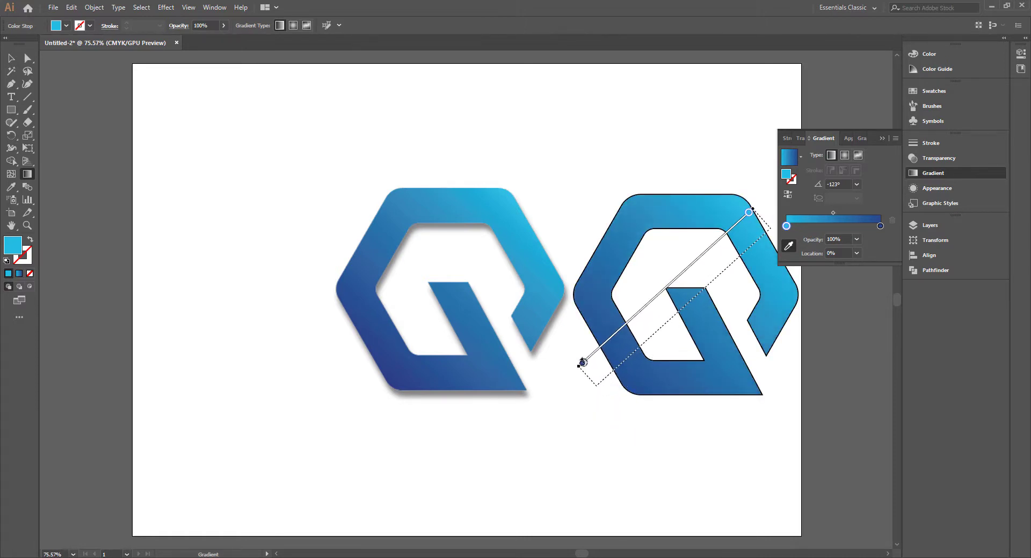
{"action": "left_click_drag", "start_coordinate": [583, 370], "coordinate": [592, 384]}
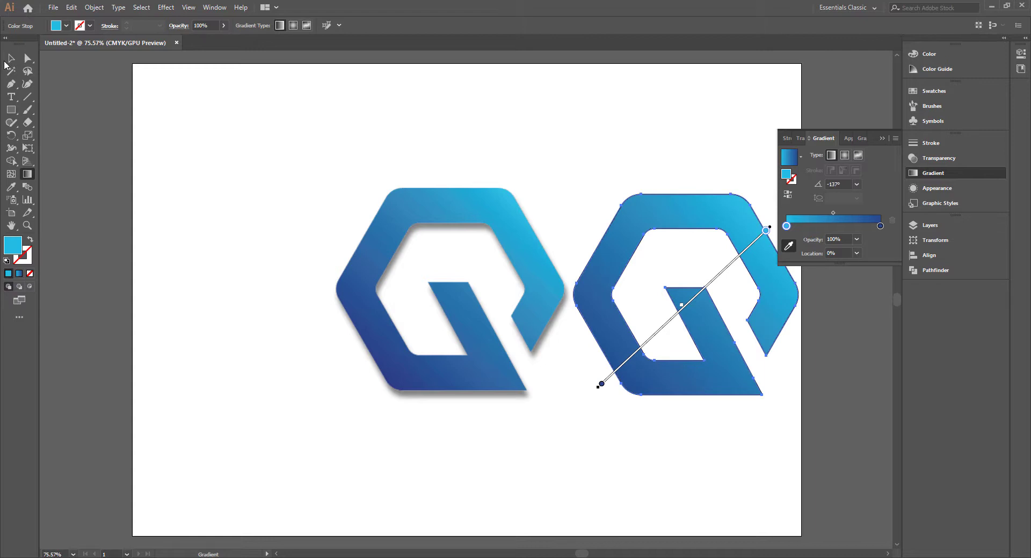
{"action": "key", "text": "v"}
{"action": "left_click", "coordinate": [675, 268]}
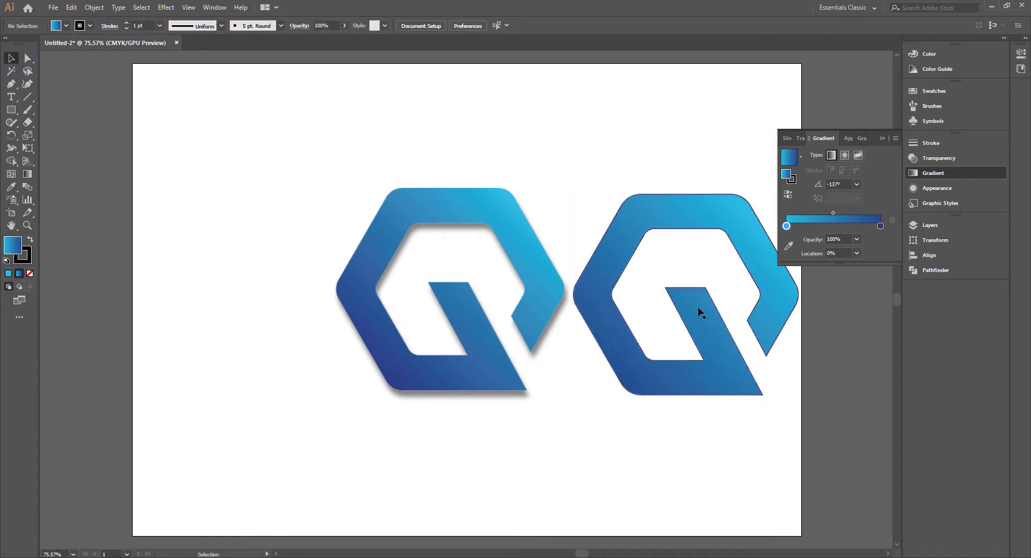
{"action": "left_click", "coordinate": [661, 213]}
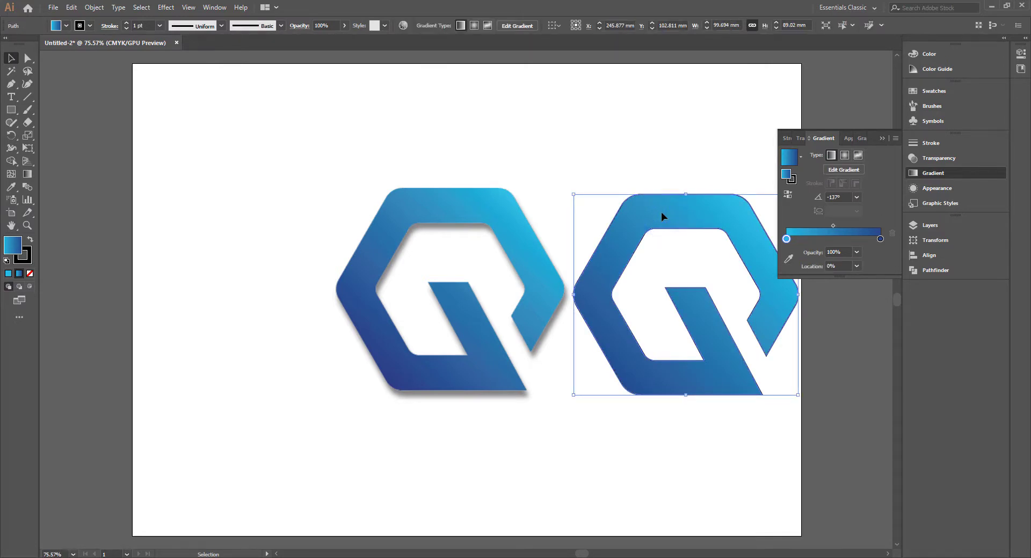
Step: Set the right Q's stroke to None and move it left against the reference Q
{"action": "left_click", "coordinate": [882, 139]}
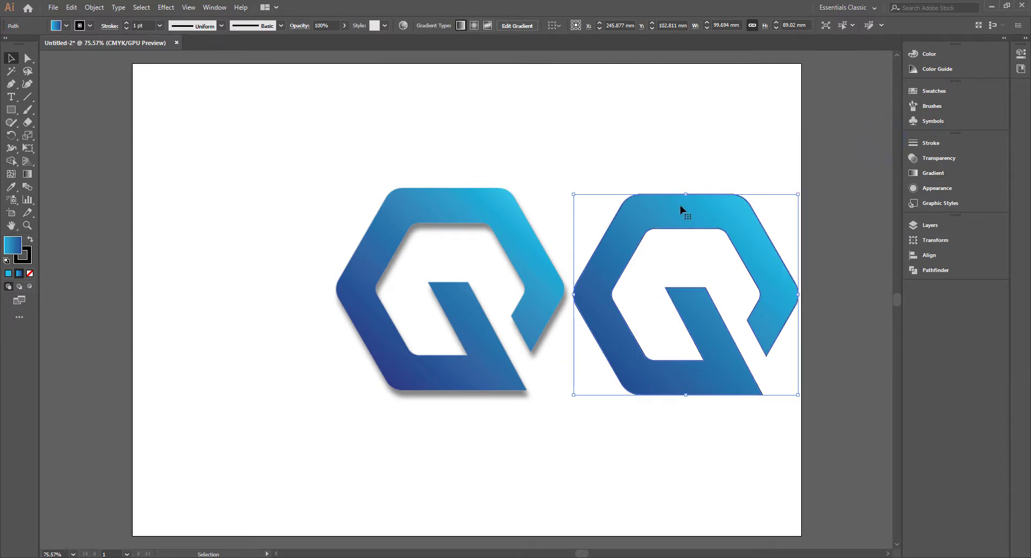
{"action": "left_click", "coordinate": [89, 25]}
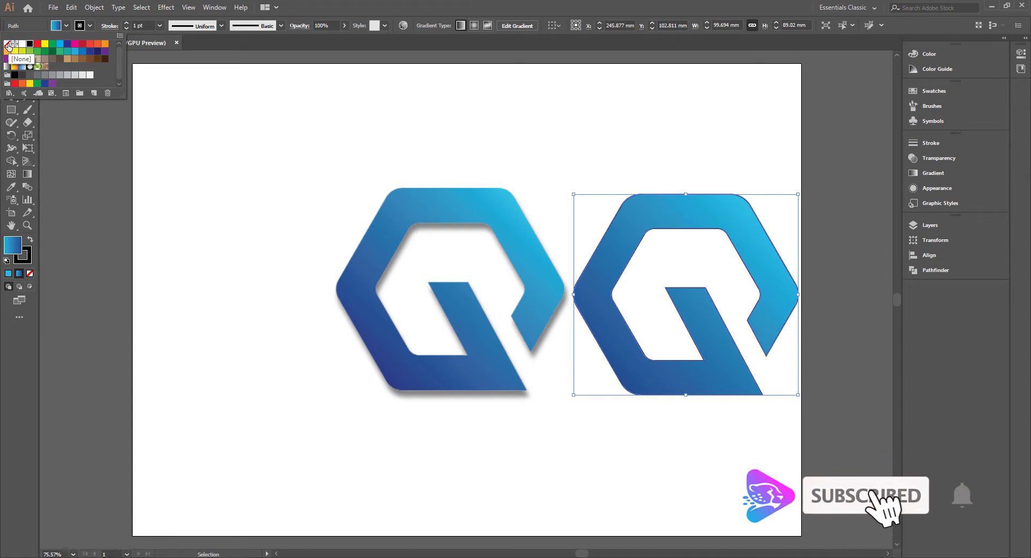
{"action": "left_click", "coordinate": [9, 45]}
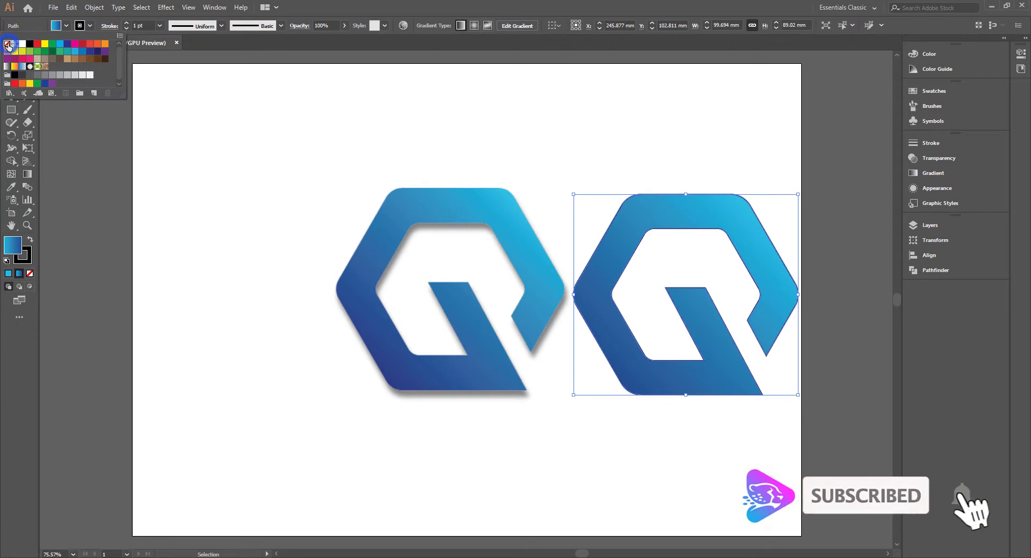
{"action": "left_click", "coordinate": [581, 141]}
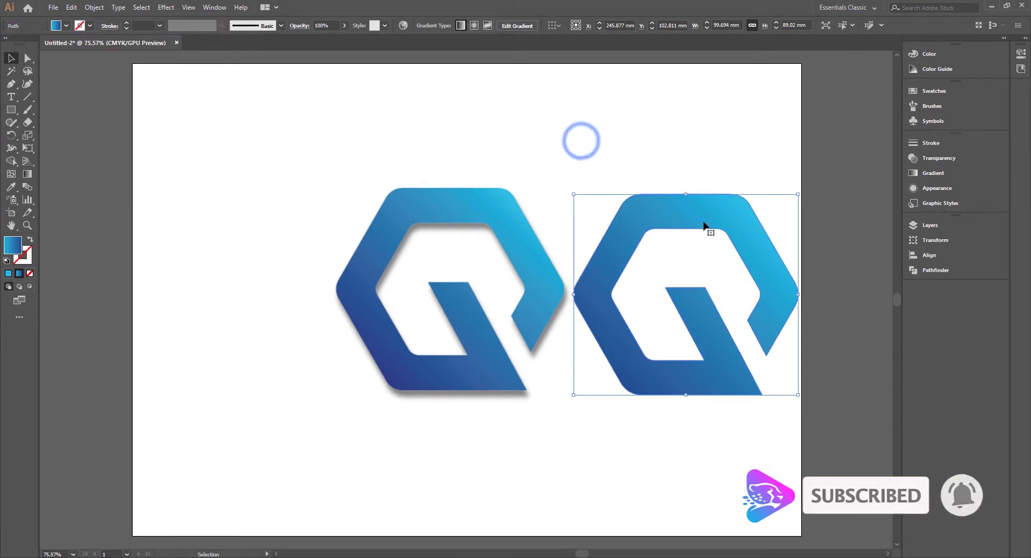
{"action": "mouse_move", "coordinate": [697, 202]}
{"action": "left_mouse_down"}
{"action": "mouse_move", "coordinate": [668, 220]}
{"action": "mouse_move", "coordinate": [731, 230]}
{"action": "left_mouse_up"}
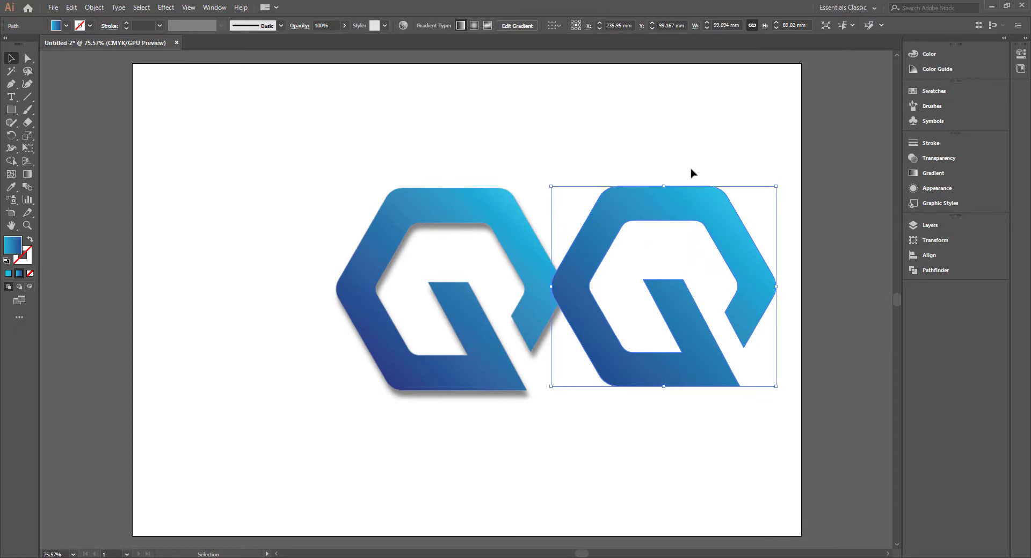
{"action": "left_click", "coordinate": [466, 124]}
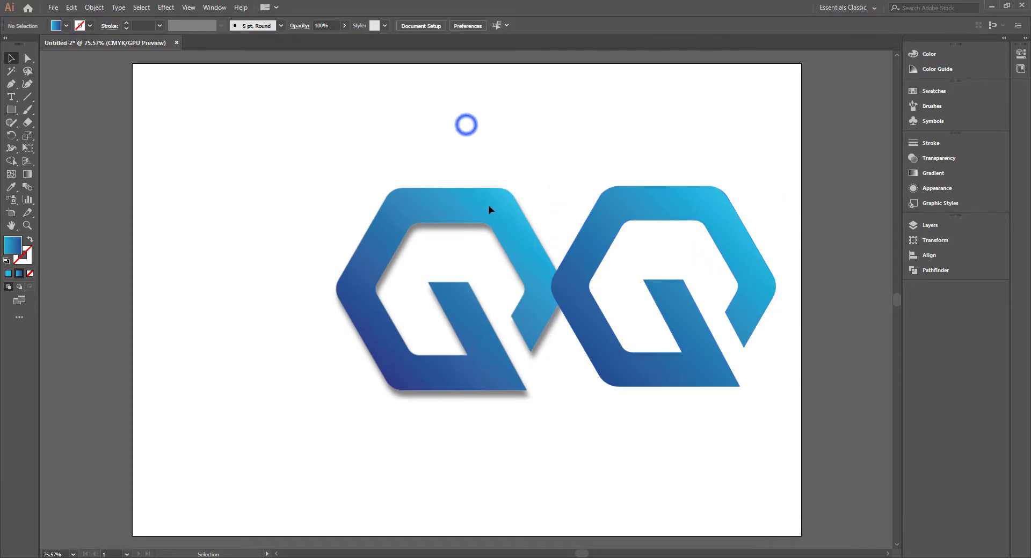
{"action": "left_click", "coordinate": [492, 213]}
Step: Unlock all objects and delete the reference Q image
{"action": "left_click", "coordinate": [98, 9]}
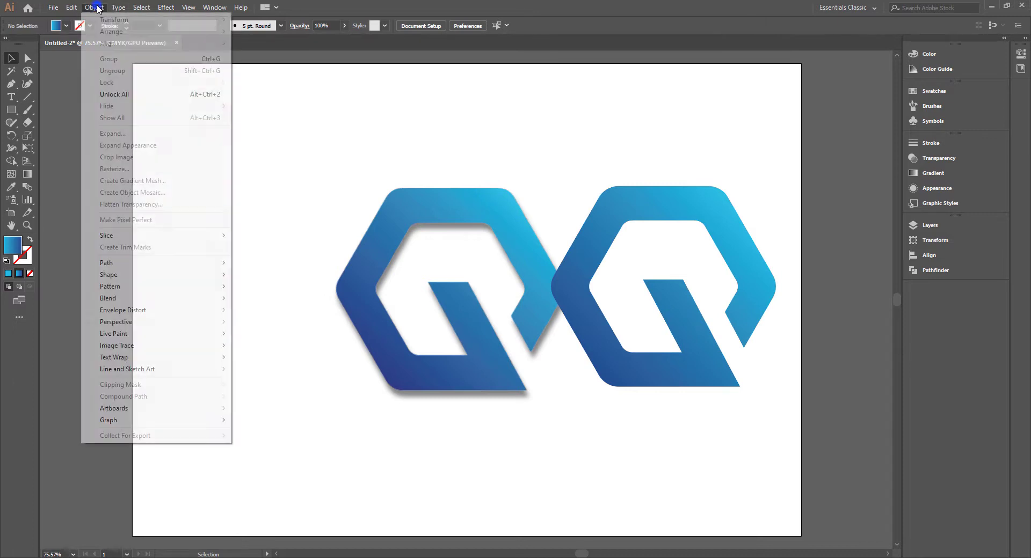
{"action": "left_click", "coordinate": [122, 95]}
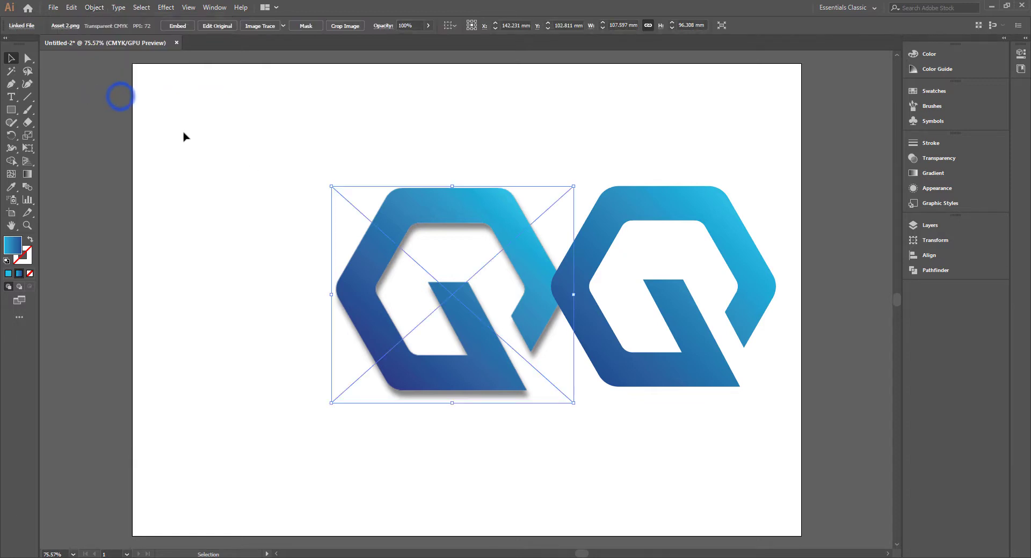
{"action": "mouse_move", "coordinate": [454, 213]}
{"action": "left_mouse_down"}
{"action": "mouse_move", "coordinate": [334, 193]}
{"action": "mouse_move", "coordinate": [330, 183]}
{"action": "mouse_move", "coordinate": [308, 204]}
{"action": "left_mouse_up"}
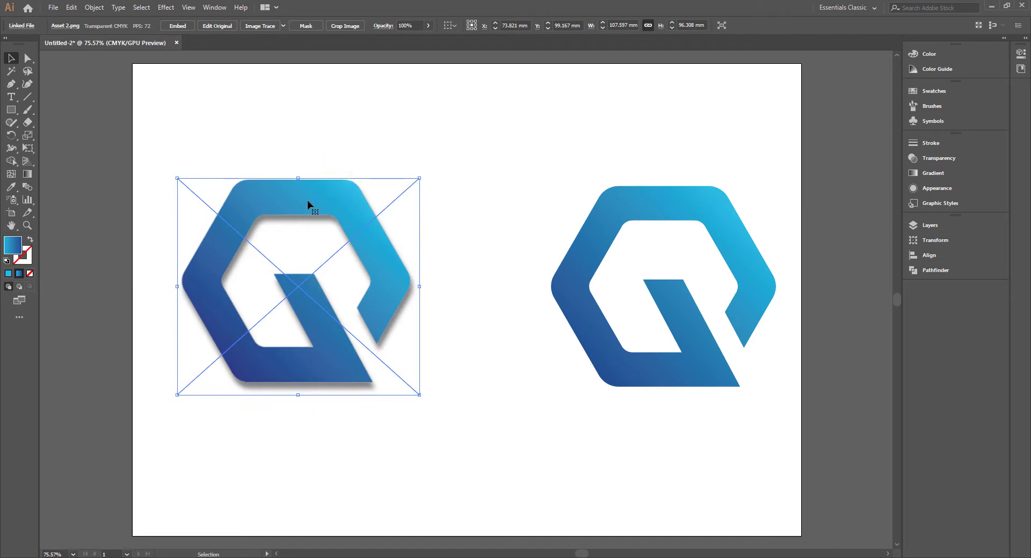
{"action": "key", "text": "Delete"}
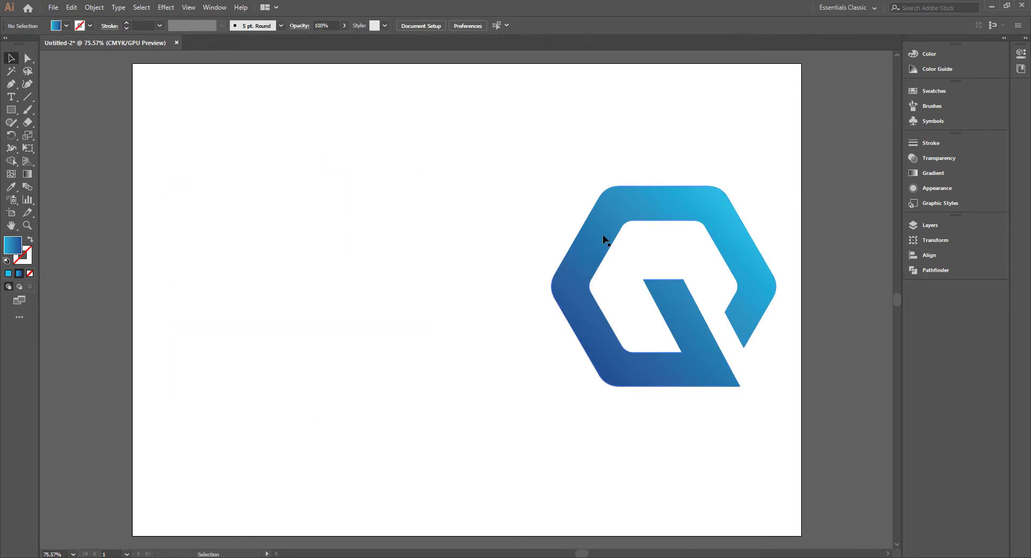
Step: Move the vector Q logo to the centre of the artboard
{"action": "mouse_move", "coordinate": [603, 237]}
{"action": "left_mouse_down"}
{"action": "mouse_move", "coordinate": [404, 227]}
{"action": "mouse_move", "coordinate": [440, 221]}
{"action": "left_mouse_up"}
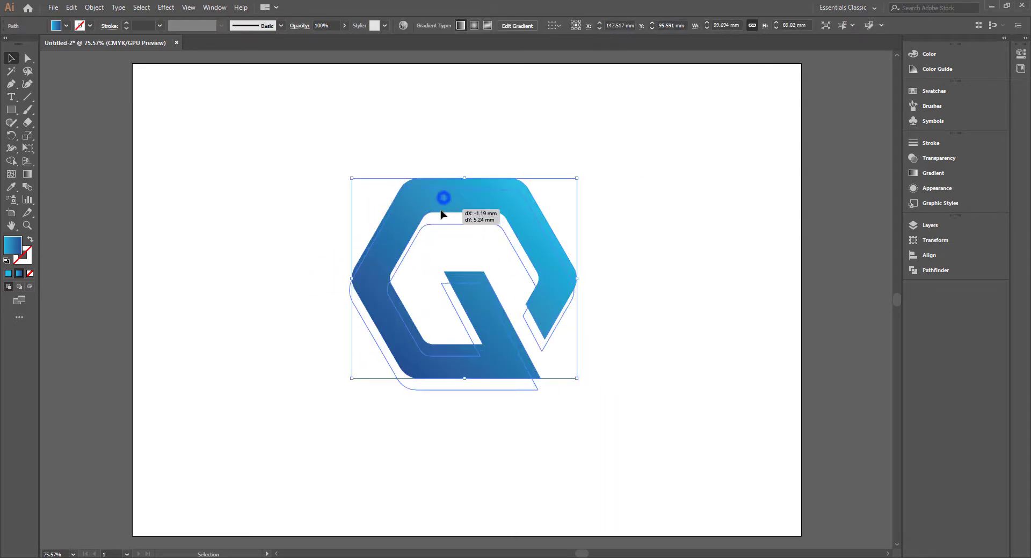
{"action": "left_click", "coordinate": [461, 152]}
{"action": "left_click", "coordinate": [471, 203]}
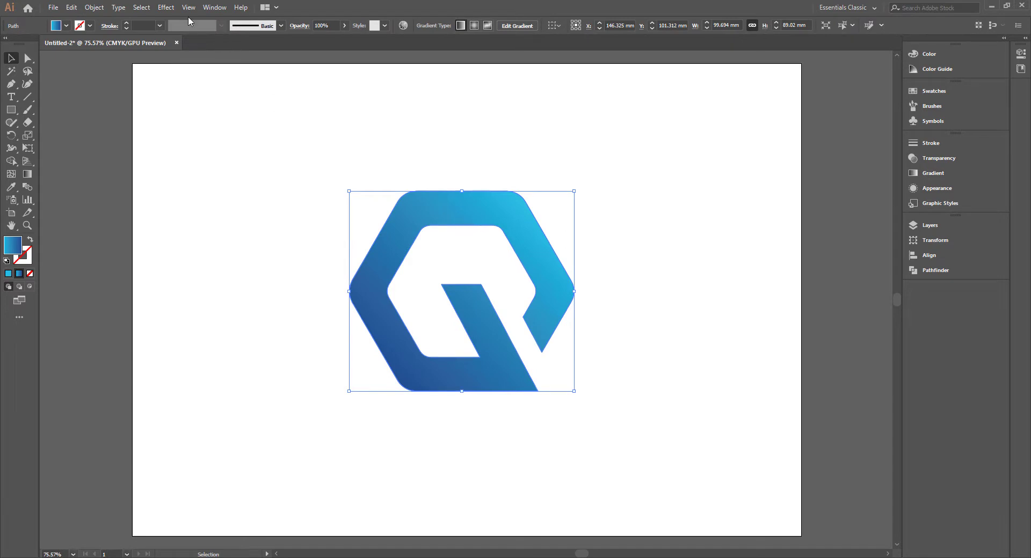
Step: Preview a drop shadow on the Q and keep it Multiply after trying Screen and Color Dodge
{"action": "left_click", "coordinate": [164, 8]}
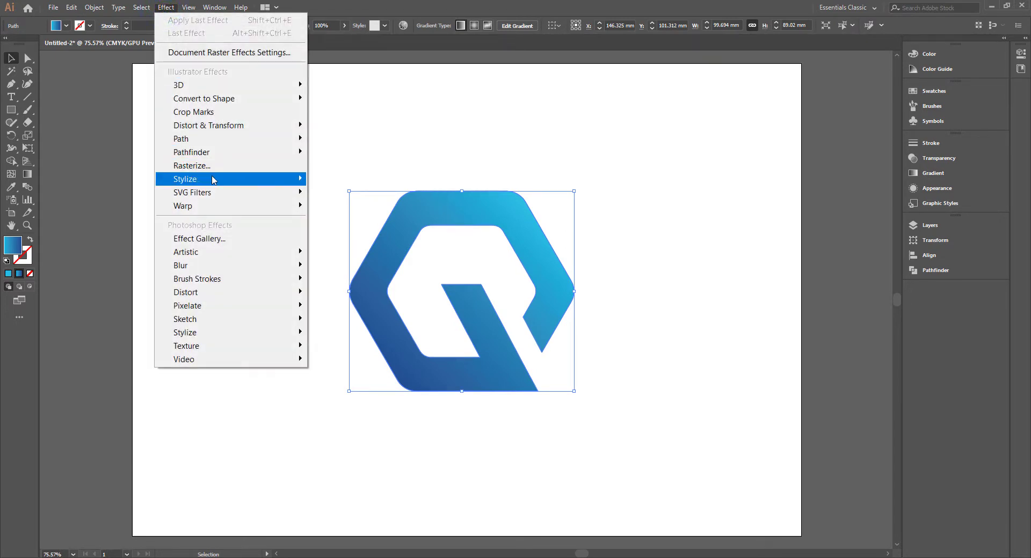
{"action": "mouse_move", "coordinate": [193, 178]}
{"action": "left_click", "coordinate": [361, 179]}
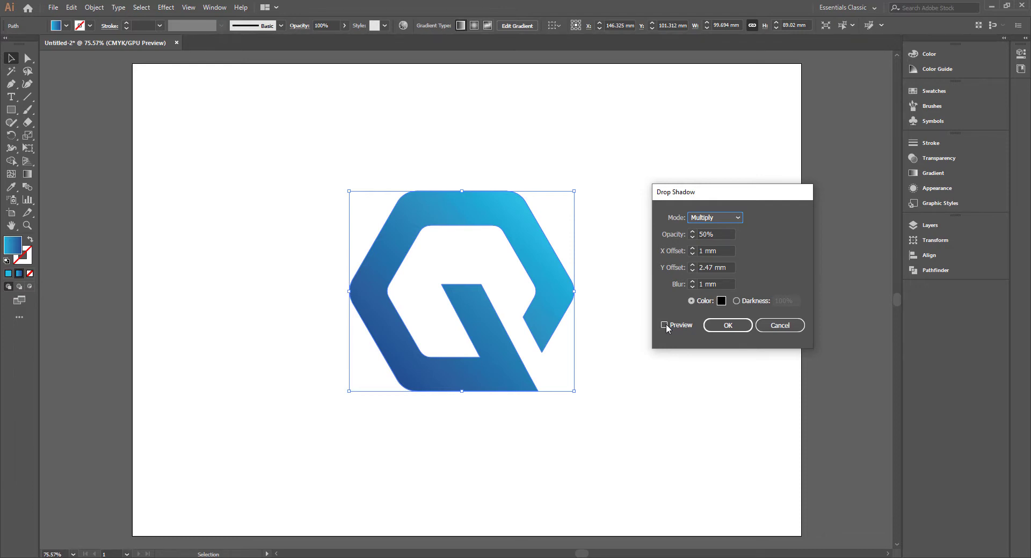
{"action": "left_click", "coordinate": [664, 325]}
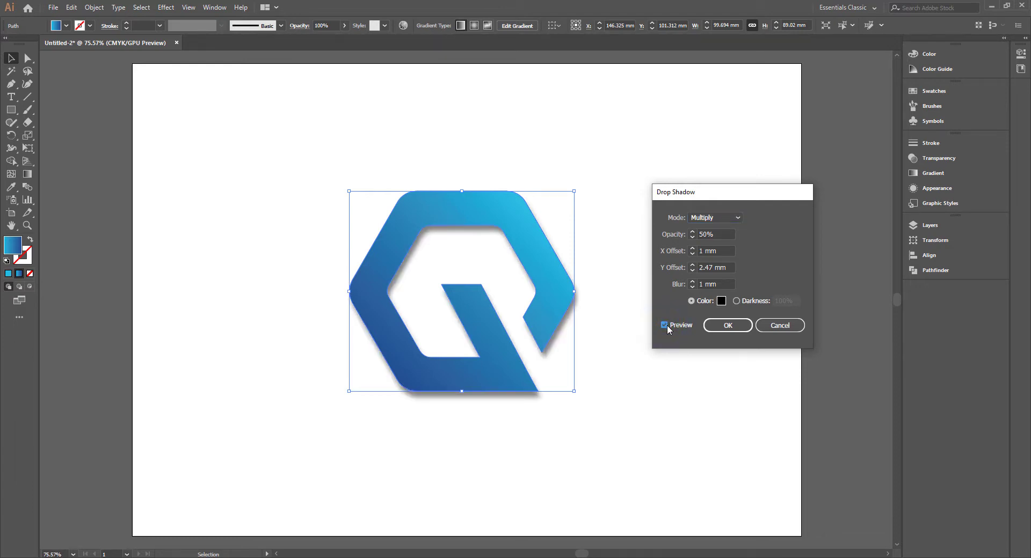
{"action": "left_click", "coordinate": [702, 218]}
{"action": "left_click", "coordinate": [708, 255]}
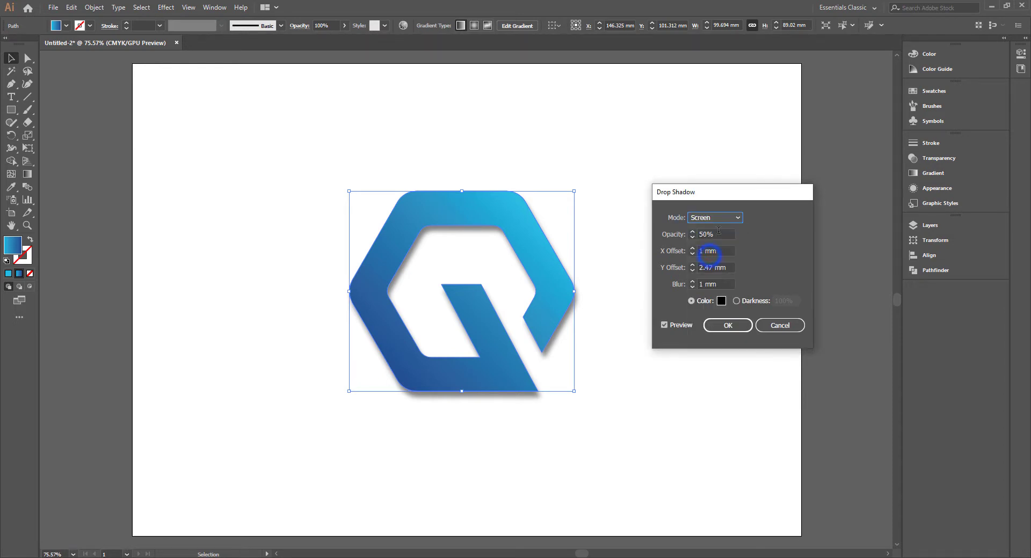
{"action": "left_click", "coordinate": [714, 218]}
{"action": "left_click", "coordinate": [717, 299]}
{"action": "left_click", "coordinate": [716, 218]}
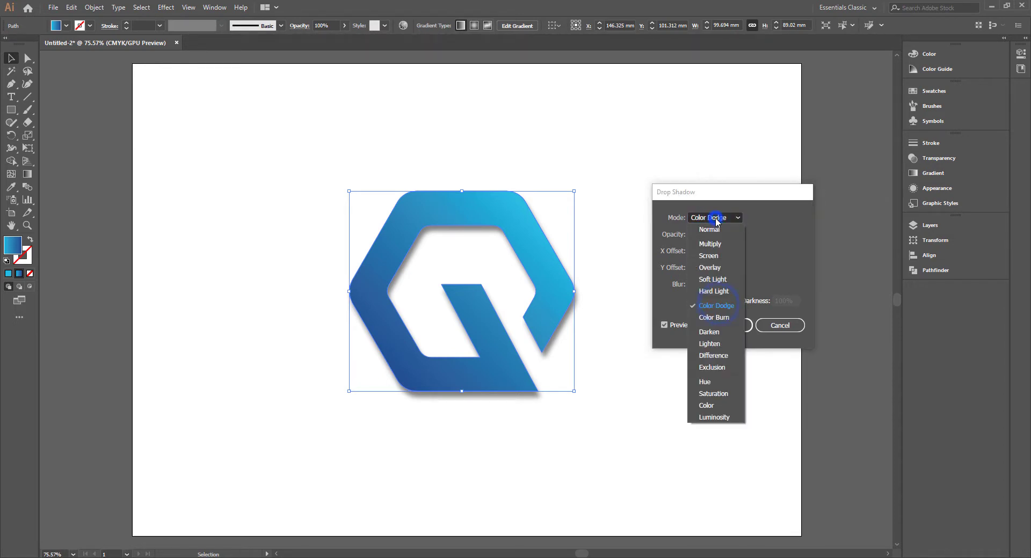
{"action": "left_click", "coordinate": [710, 244]}
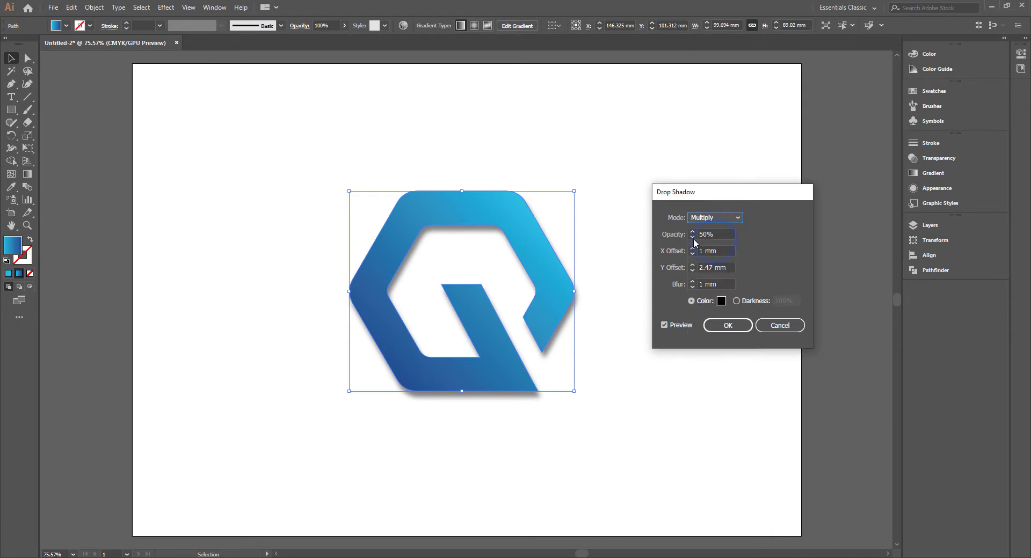
Step: Set the drop shadow opacity to 53%
{"action": "left_click", "coordinate": [692, 233]}
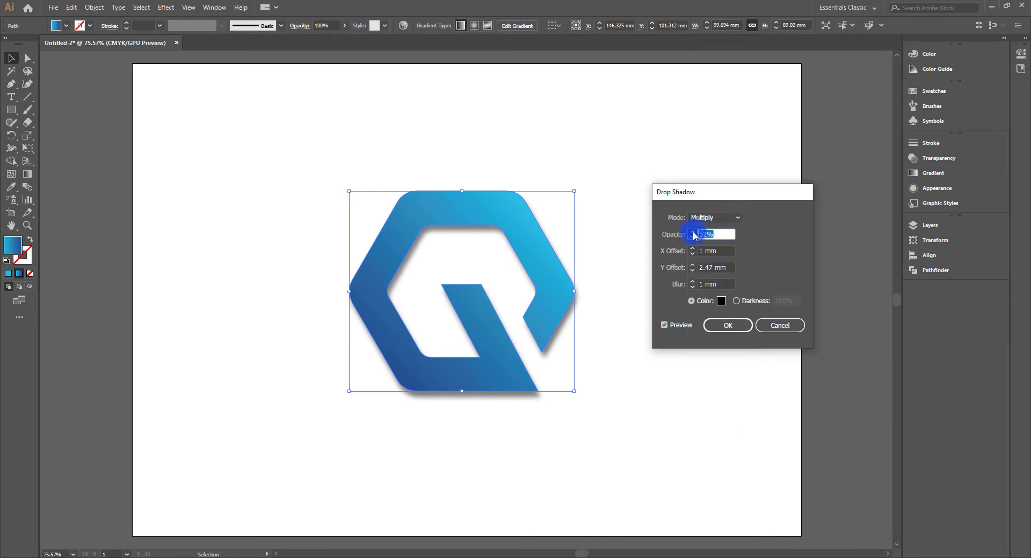
{"action": "left_click", "coordinate": [692, 232]}
{"action": "left_click", "coordinate": [693, 232]}
{"action": "left_click", "coordinate": [692, 236]}
{"action": "left_click", "coordinate": [692, 237]}
{"action": "left_click", "coordinate": [692, 237]}
{"action": "left_click", "coordinate": [692, 233]}
{"action": "left_click", "coordinate": [692, 236]}
{"action": "left_click", "coordinate": [692, 232]}
{"action": "left_click", "coordinate": [692, 233]}
{"action": "left_click", "coordinate": [692, 233]}
Step: Set the shadow offsets to X 0 mm and Y 3 mm so it falls straight down
{"action": "left_click", "coordinate": [692, 249]}
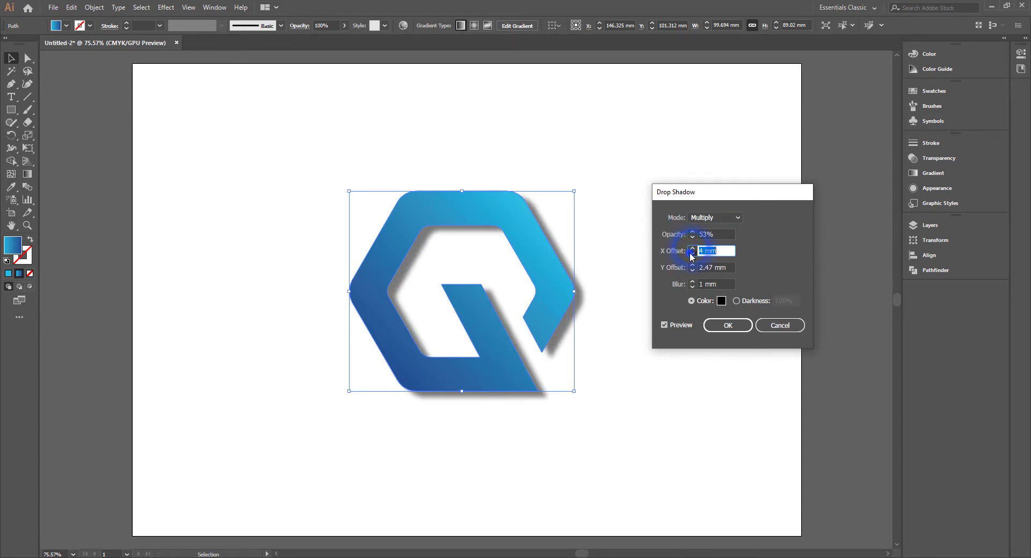
{"action": "left_click", "coordinate": [693, 253]}
{"action": "left_click", "coordinate": [692, 254]}
{"action": "left_click", "coordinate": [692, 267]}
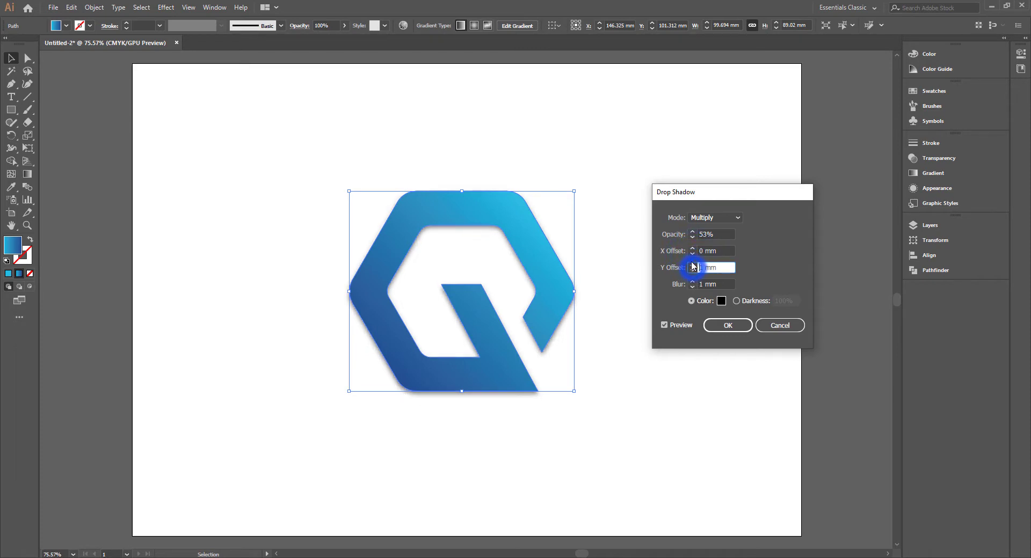
{"action": "left_click", "coordinate": [693, 267]}
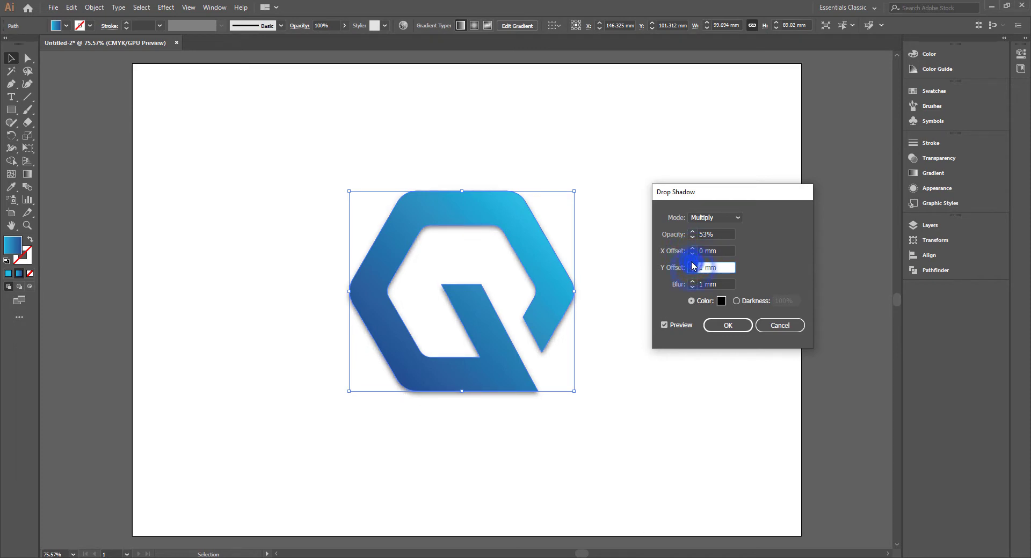
Step: Settle the shadow blur at 1 mm, apply the drop shadow, and deselect to view it
{"action": "left_click", "coordinate": [675, 288]}
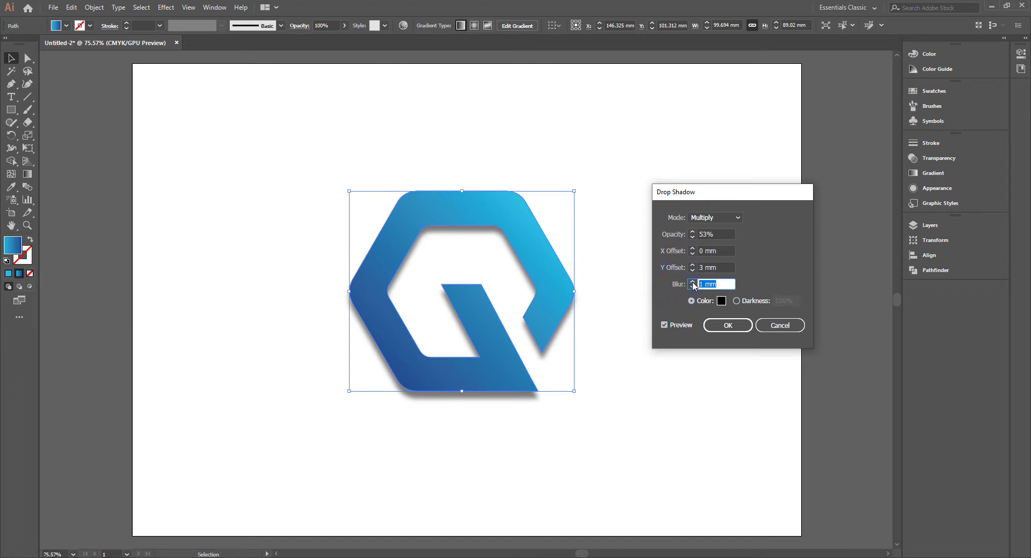
{"action": "left_click", "coordinate": [693, 283]}
{"action": "left_click", "coordinate": [693, 283]}
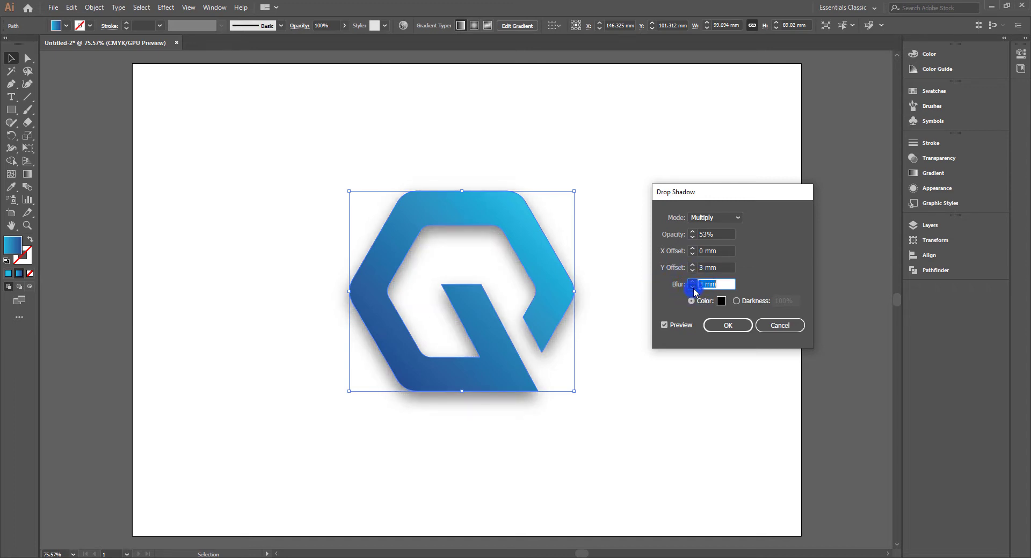
{"action": "left_click", "coordinate": [693, 290]}
{"action": "left_click", "coordinate": [693, 290]}
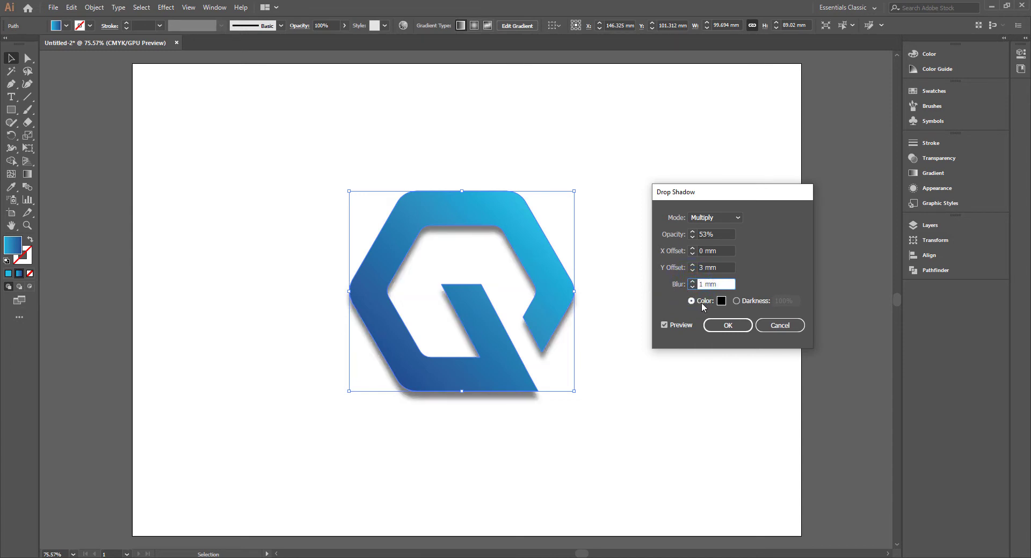
{"action": "left_click", "coordinate": [736, 329]}
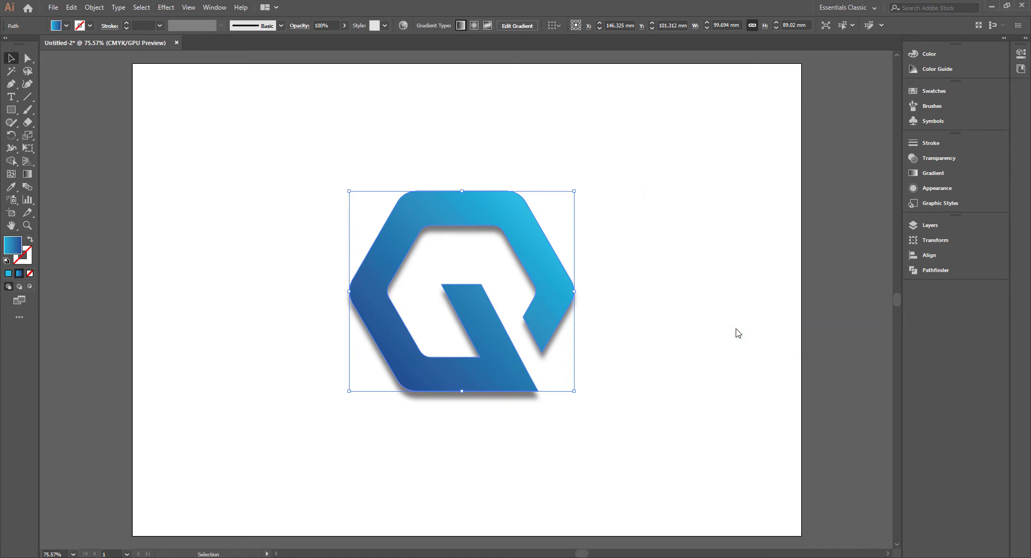
{"action": "left_click", "coordinate": [672, 242]}
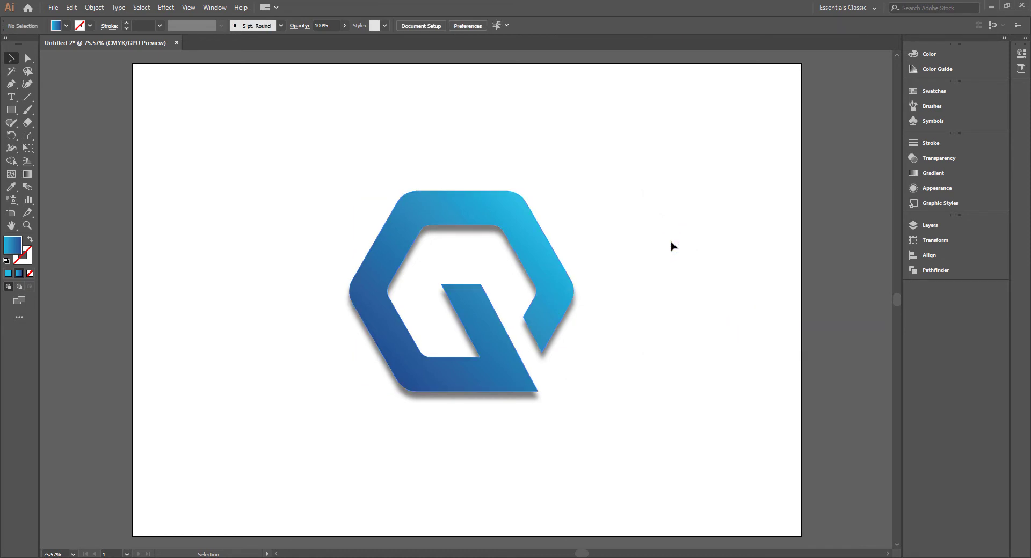